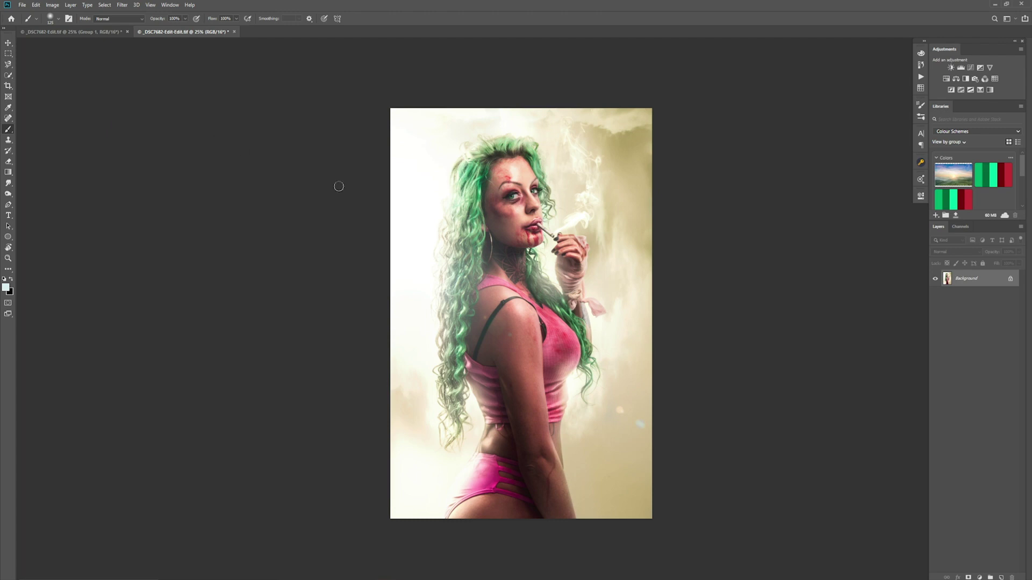
Step: Bring up the layered portrait document and consult the contouring makeup image results in Chrome as a reference
click(73, 34)
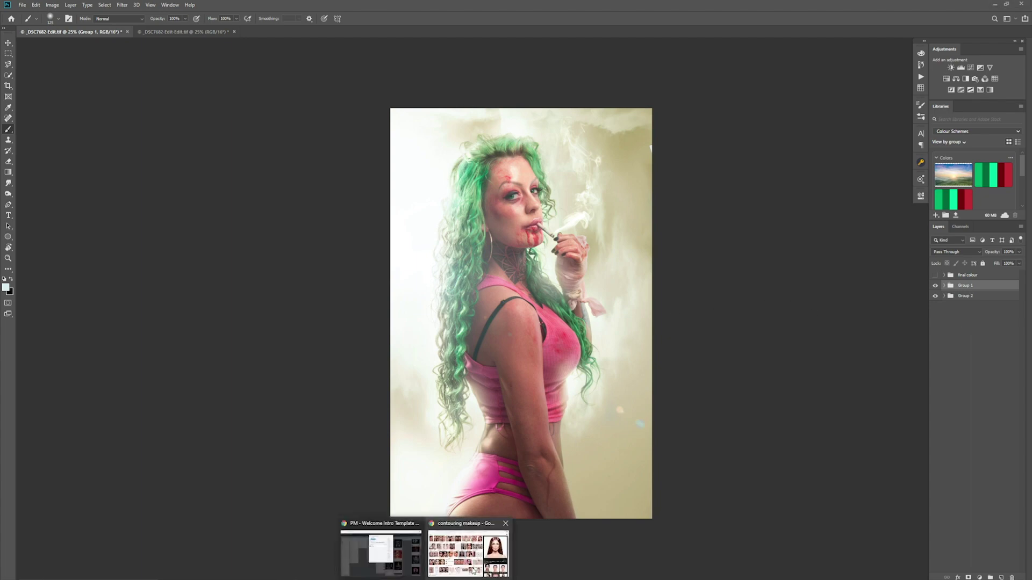
click(473, 568)
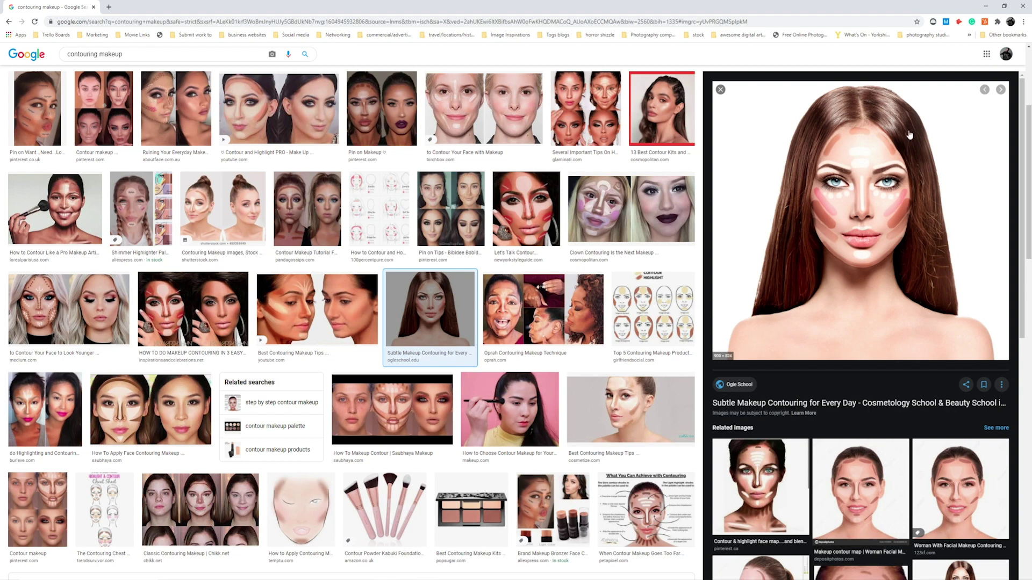
click(982, 7)
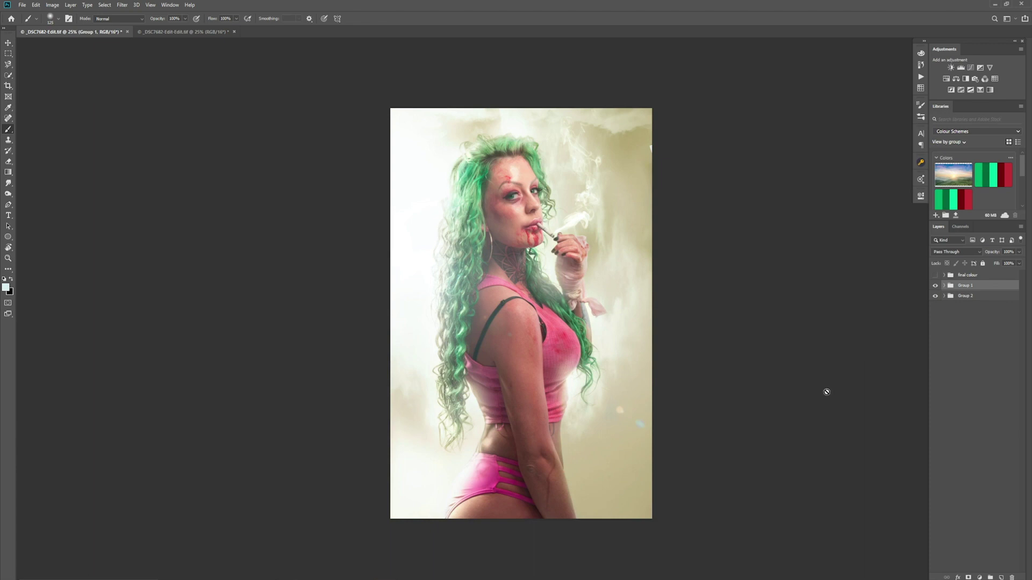
Step: Add two Curves adjustment layers above Group 1 and hide the upper one
click(970, 71)
click(971, 71)
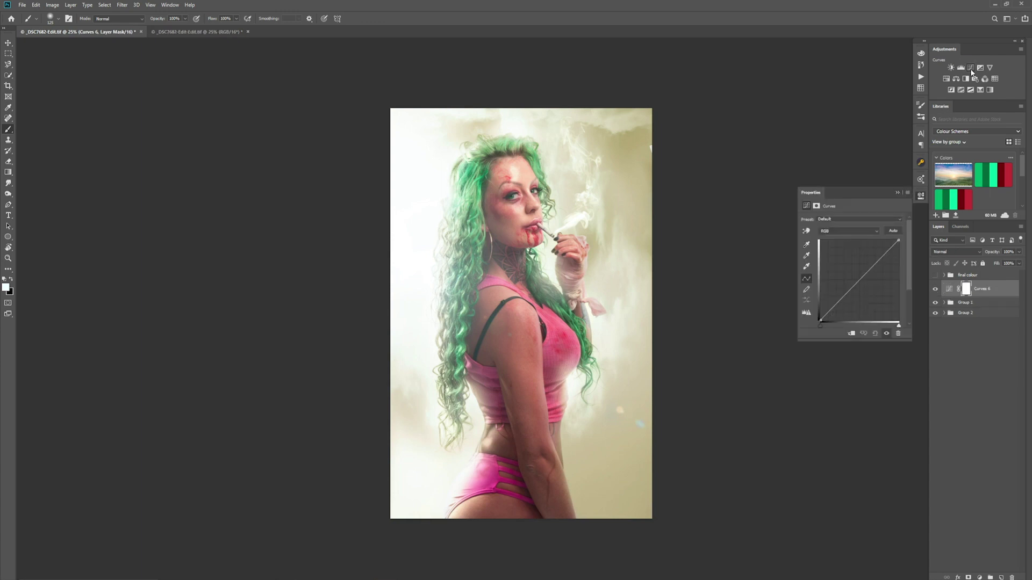
click(935, 291)
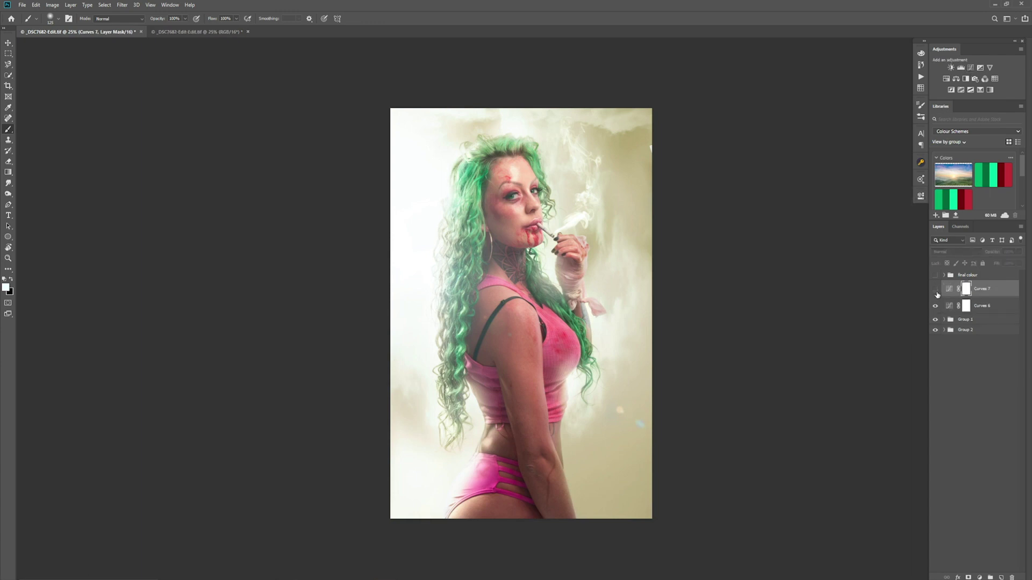
Step: Rename the lower Curves layer as dodge
click(981, 307)
double_click(981, 306)
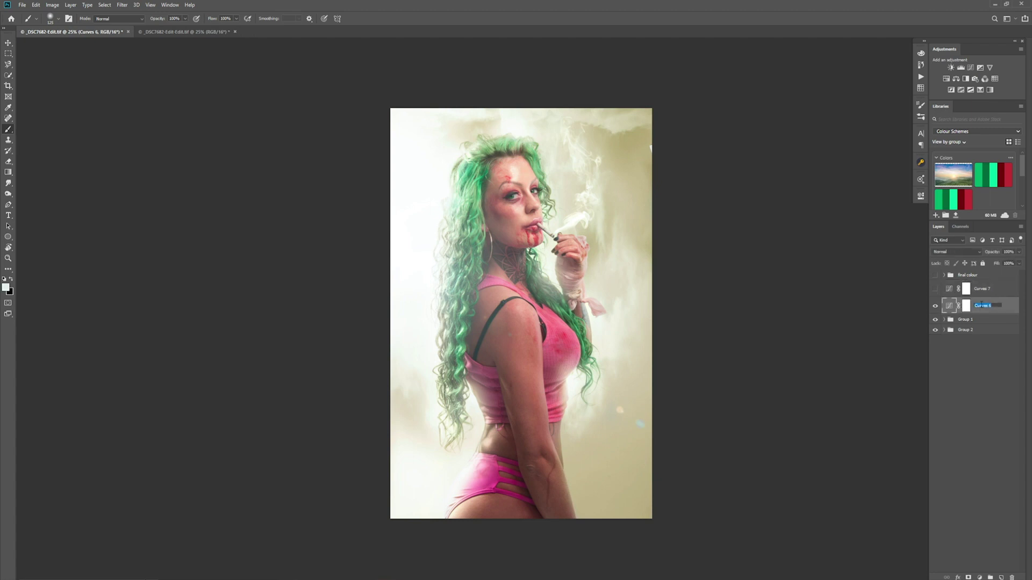
text(dodge)
key(Return)
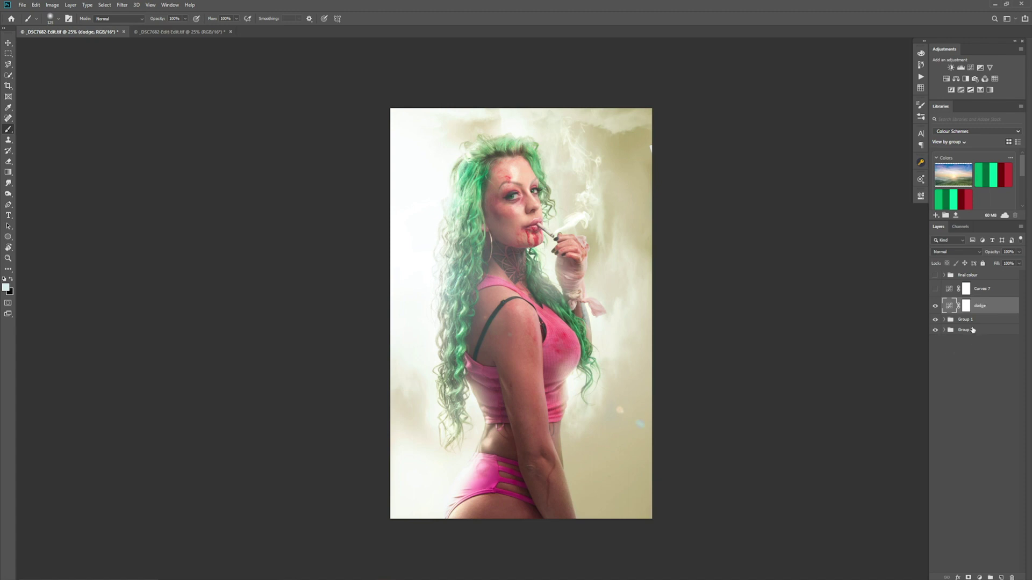
Step: Raise the midpoint of the dodge layer's RGB curve to brighten the image and invert its layer mask to black
double_click(948, 307)
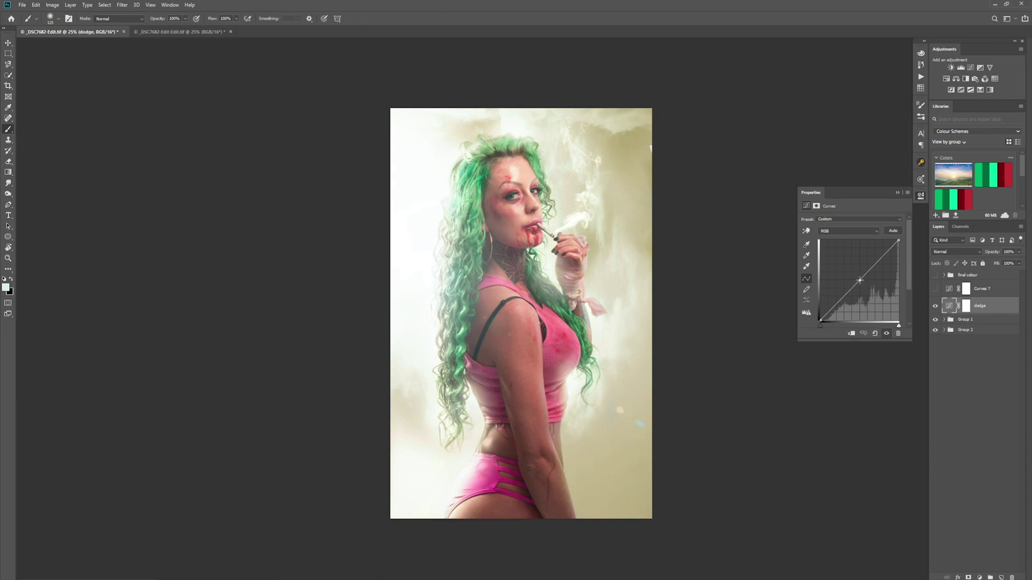
drag(860, 280, 860, 269)
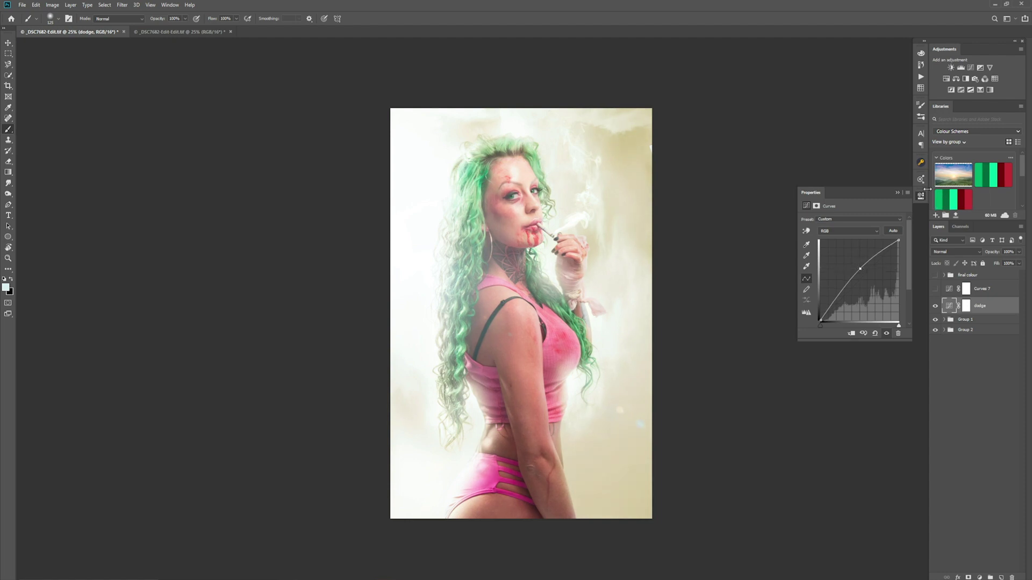
click(898, 193)
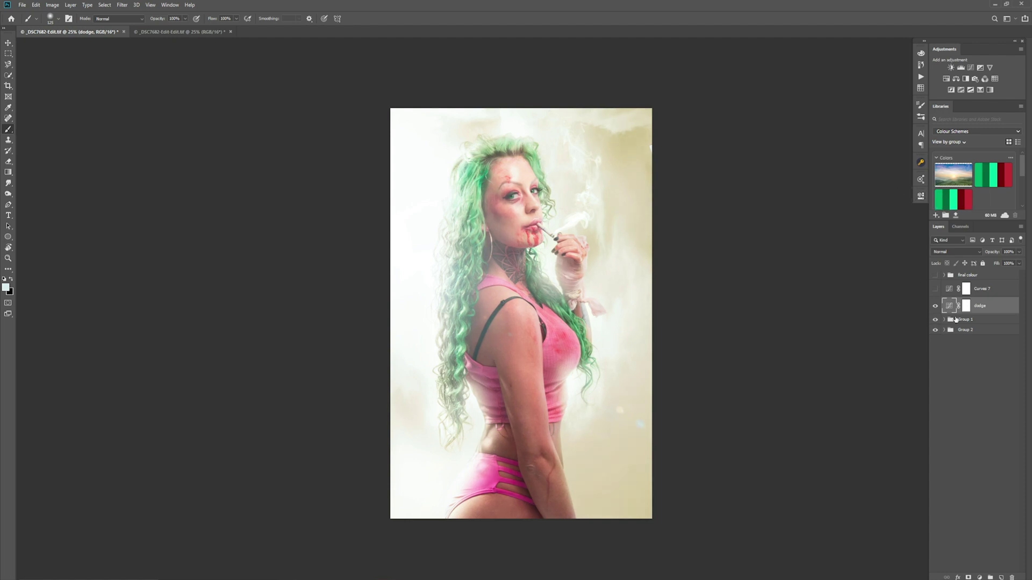
click(965, 306)
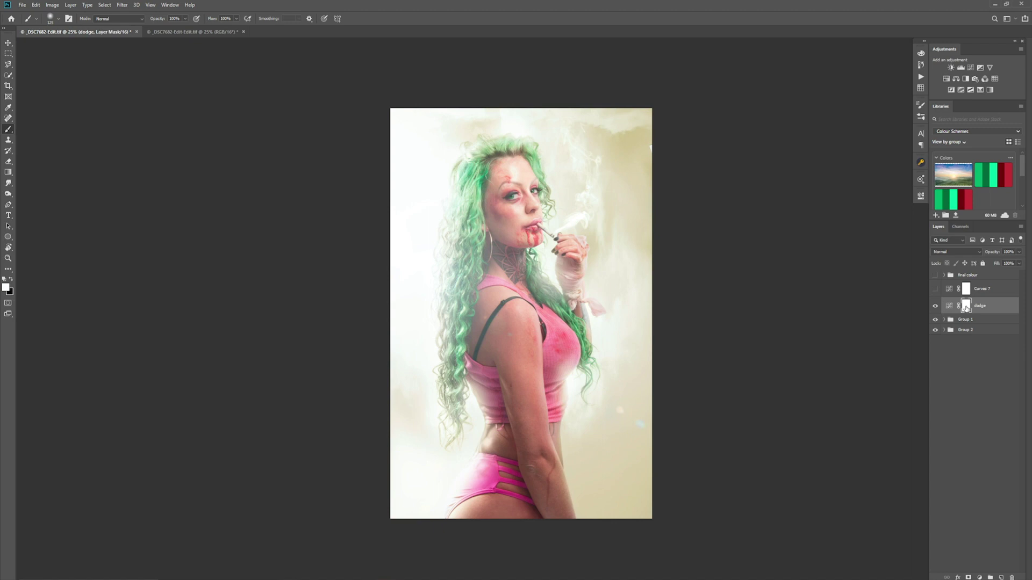
key(ctrl+i)
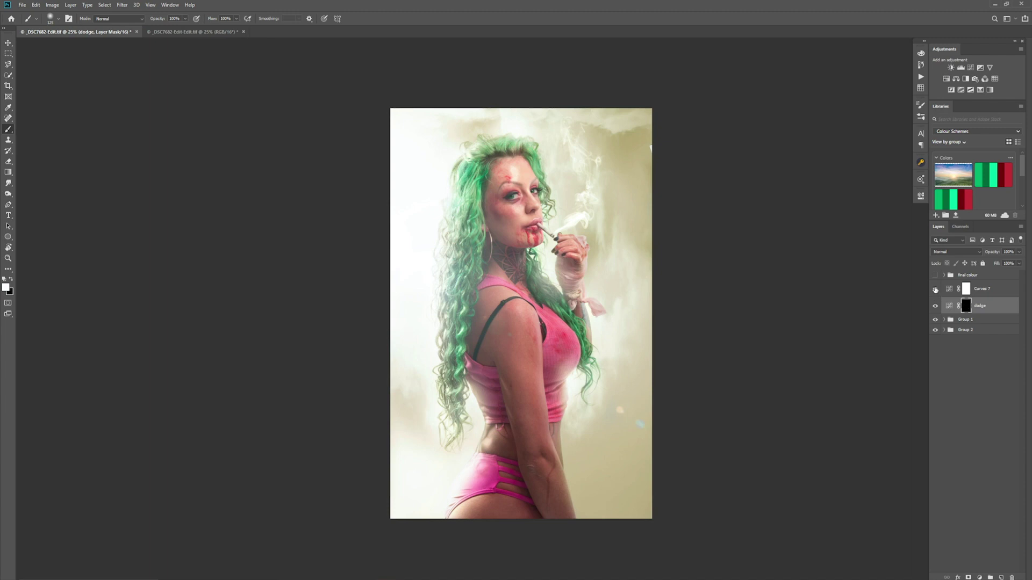
Step: Show the upper Curves layer and rename it as burn
double_click(982, 288)
key(BackSpace)
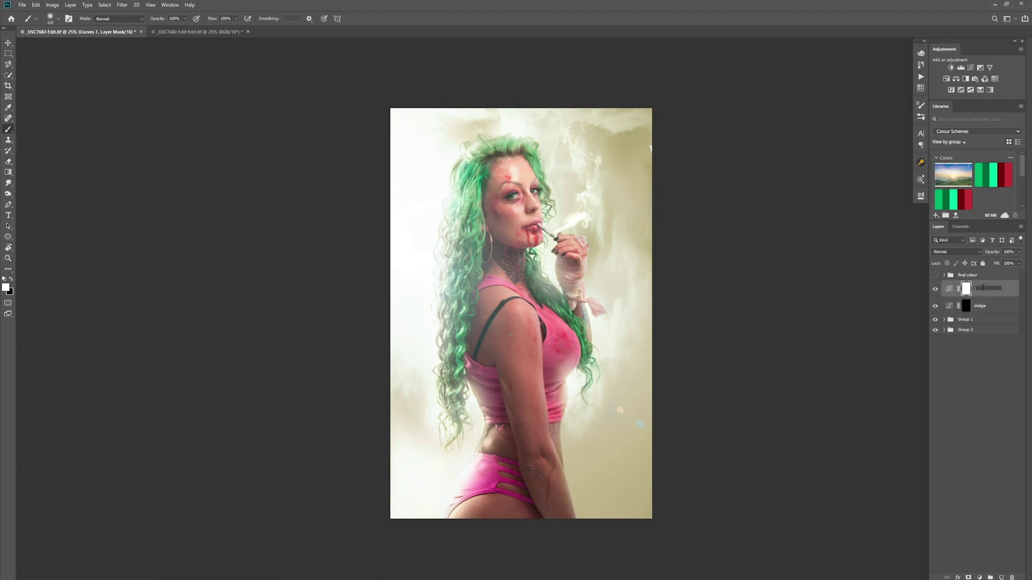
text(burn)
key(Return)
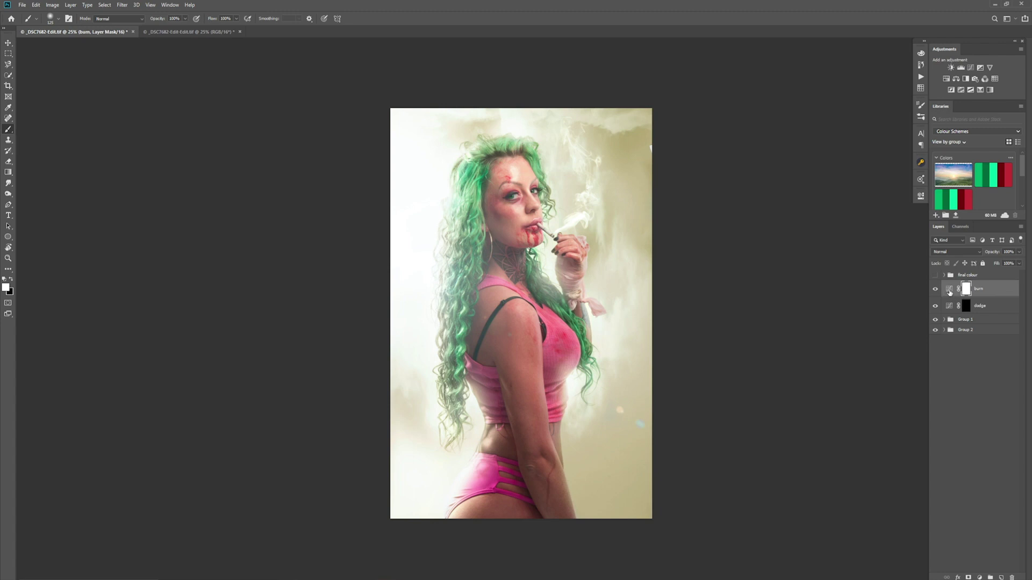
Step: Lower the midpoint of the burn layer's RGB curve to darken the image and invert its layer mask to black
double_click(949, 292)
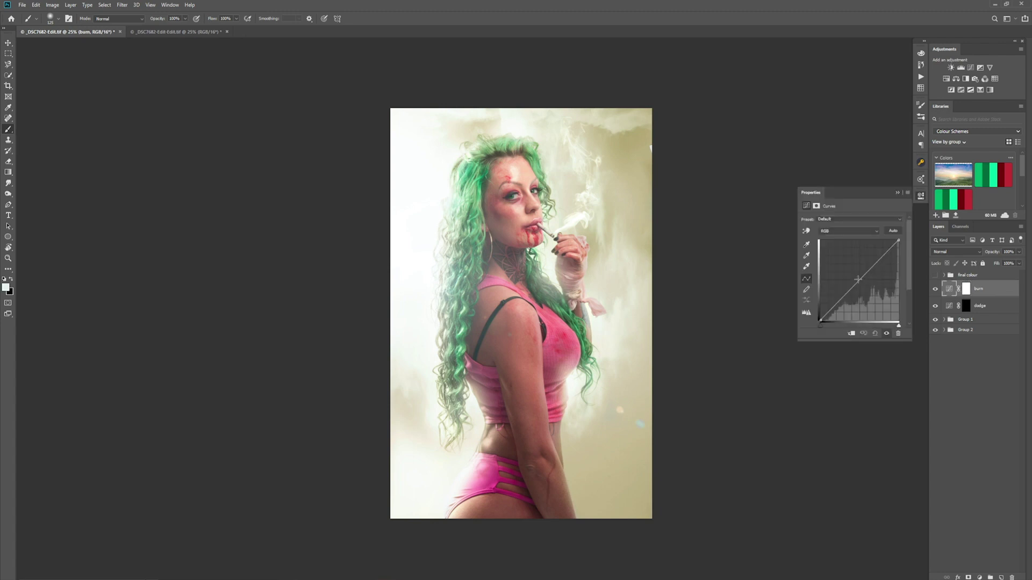
drag(858, 279, 860, 291)
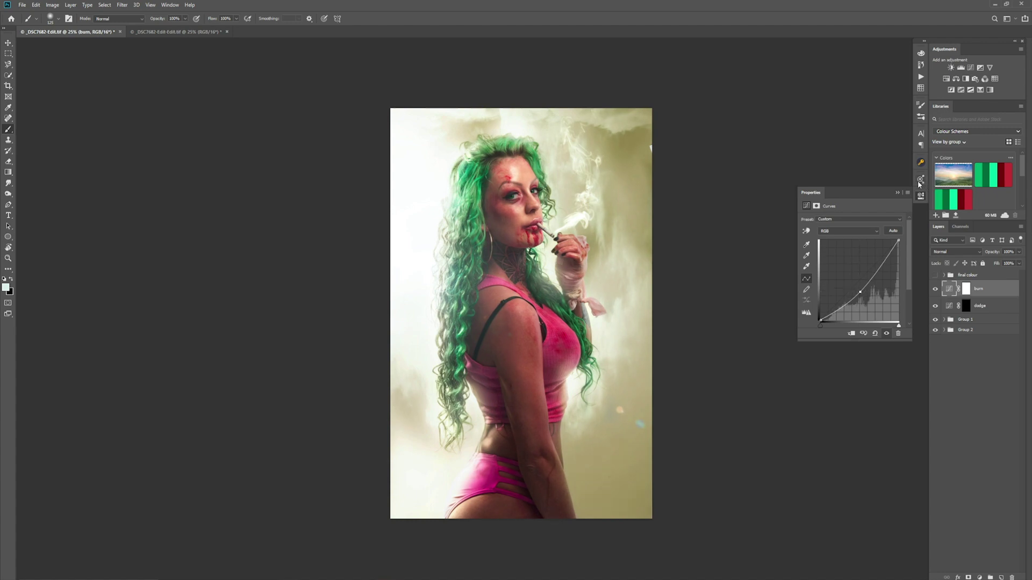
click(920, 182)
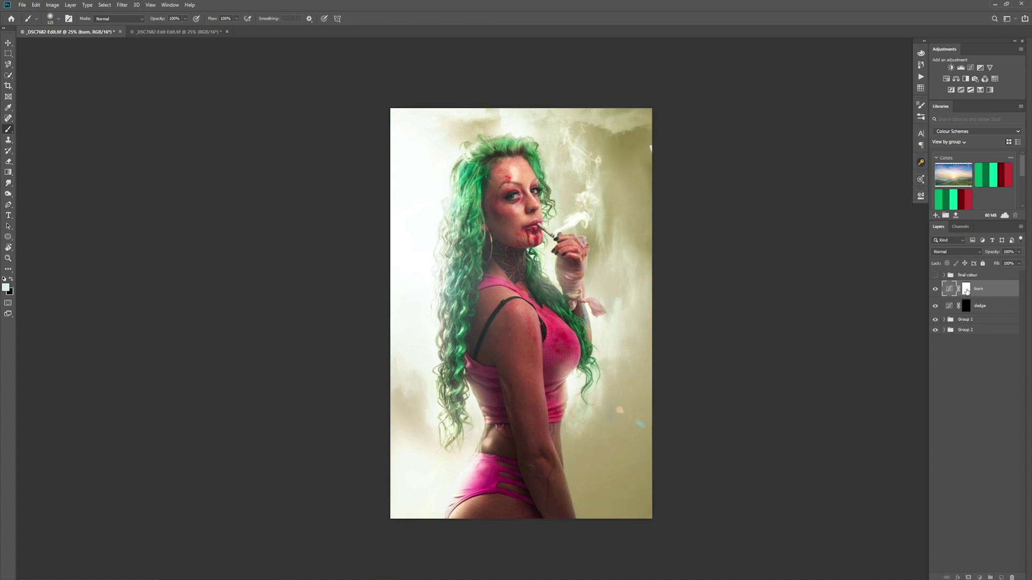
click(966, 291)
key(ctrl+i)
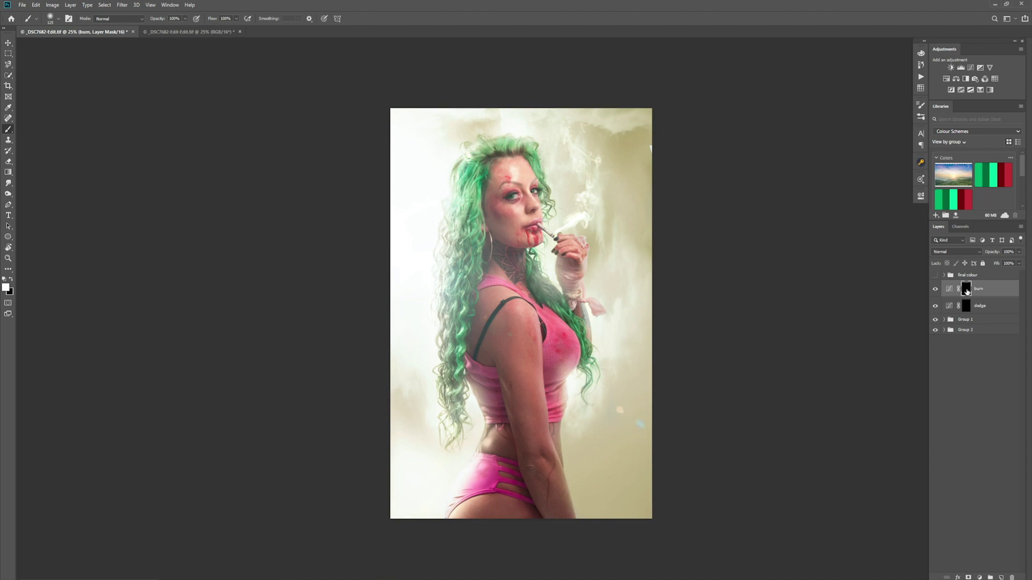
Step: Set the blend mode of both the burn and dodge layers to Luminosity
click(966, 253)
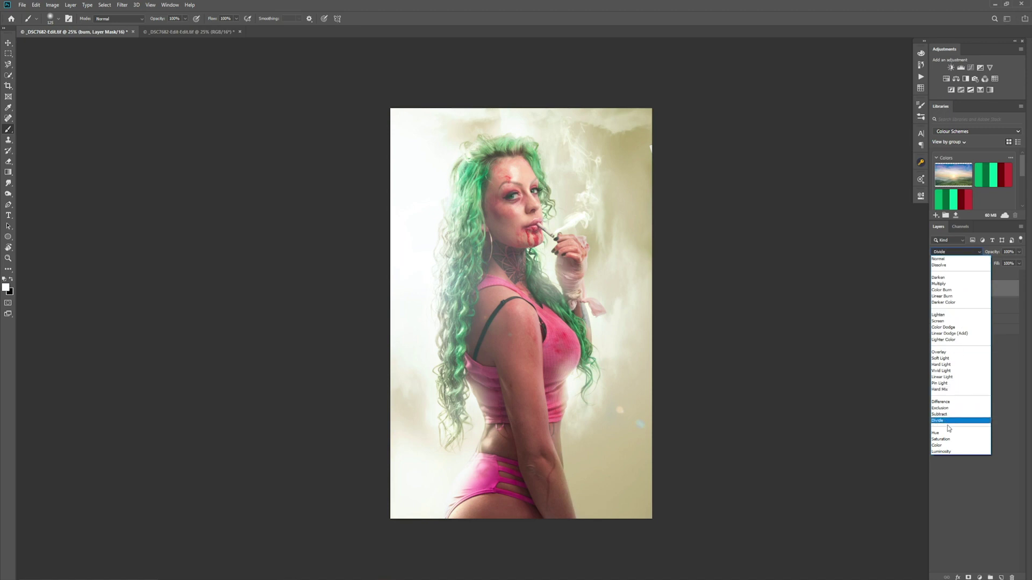
click(942, 452)
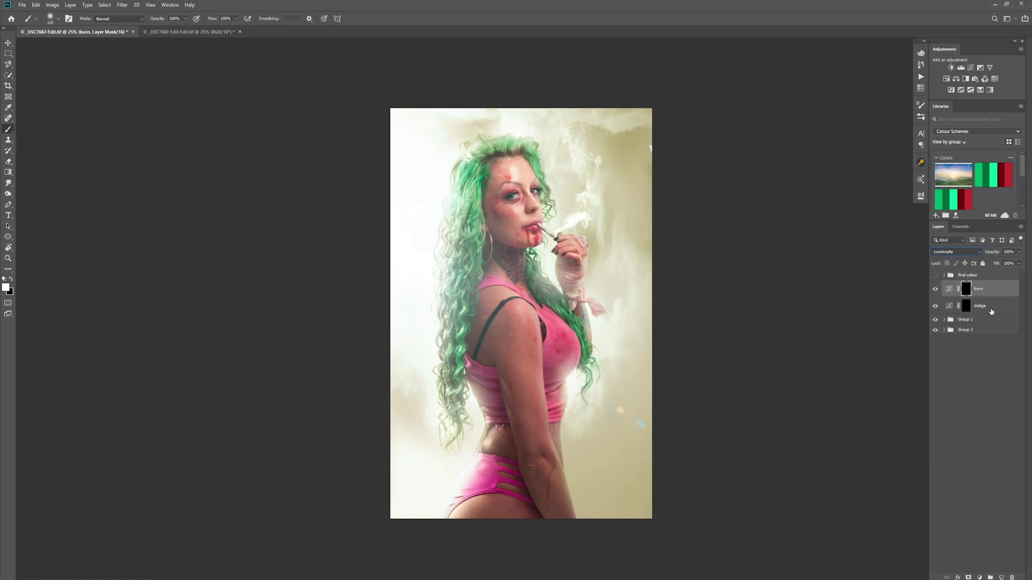
click(994, 306)
click(973, 251)
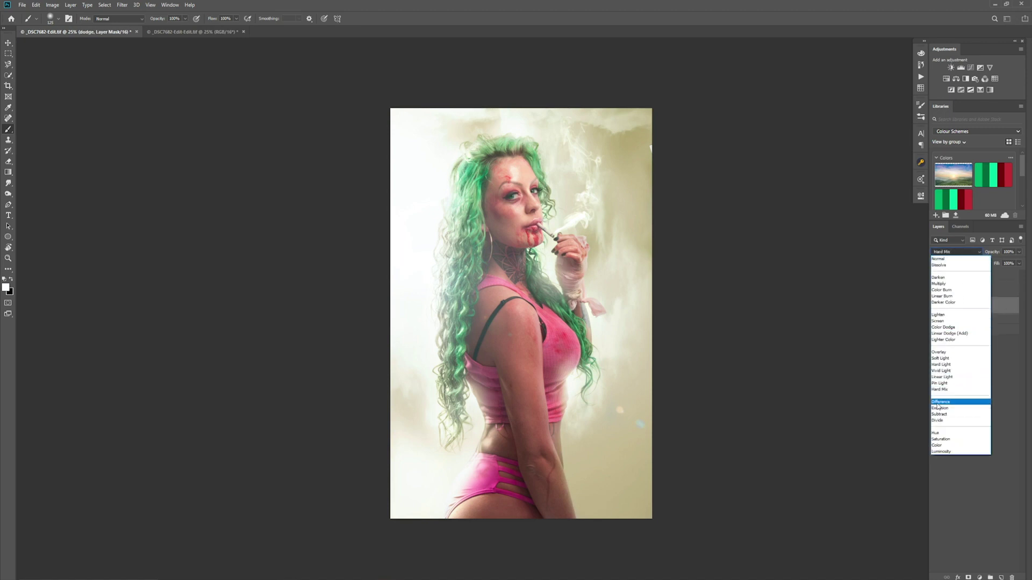
click(939, 451)
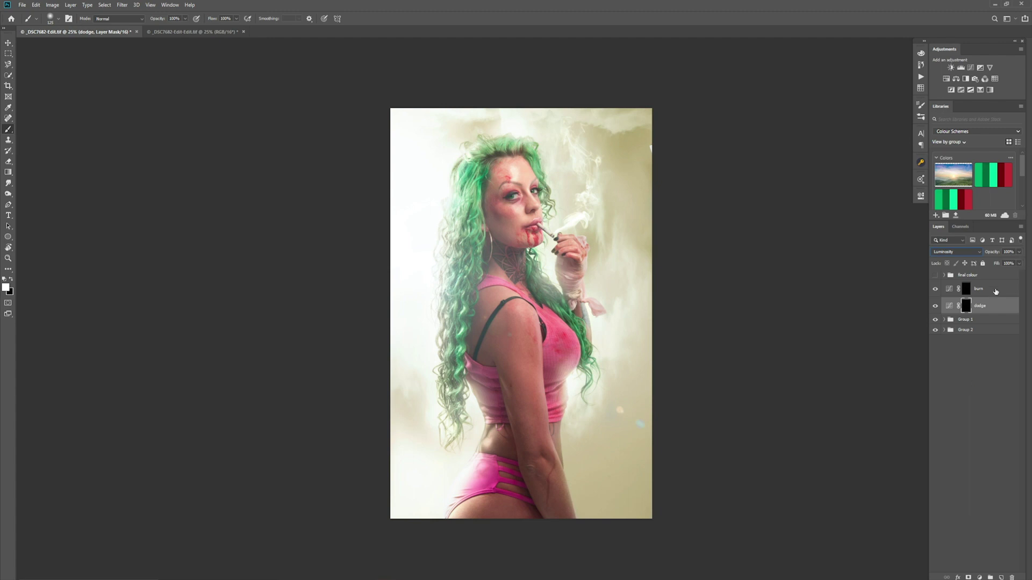
Step: Group the burn and dodge layers into a new group named dodge and burn
shift+click(996, 291)
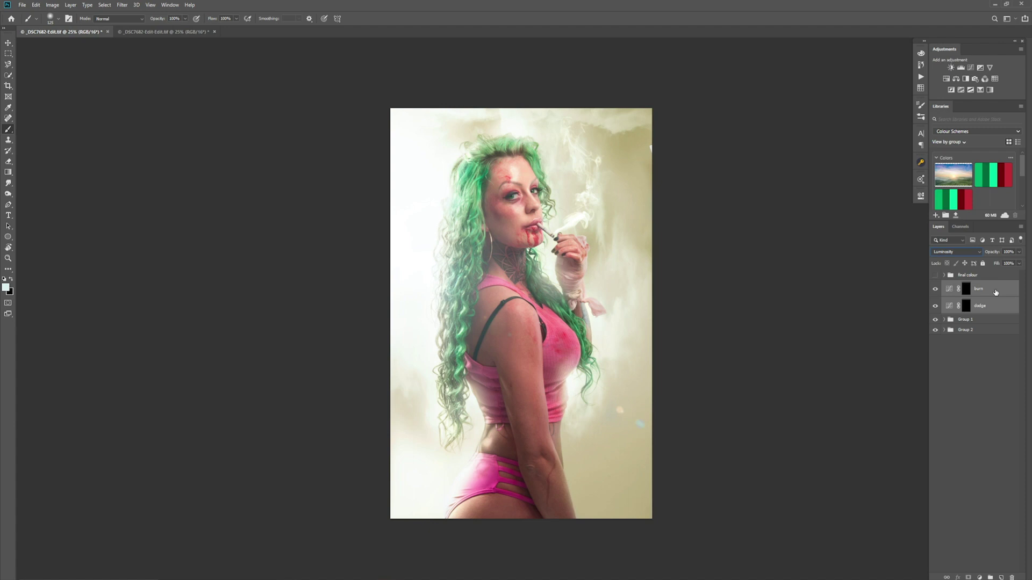
right_click(995, 292)
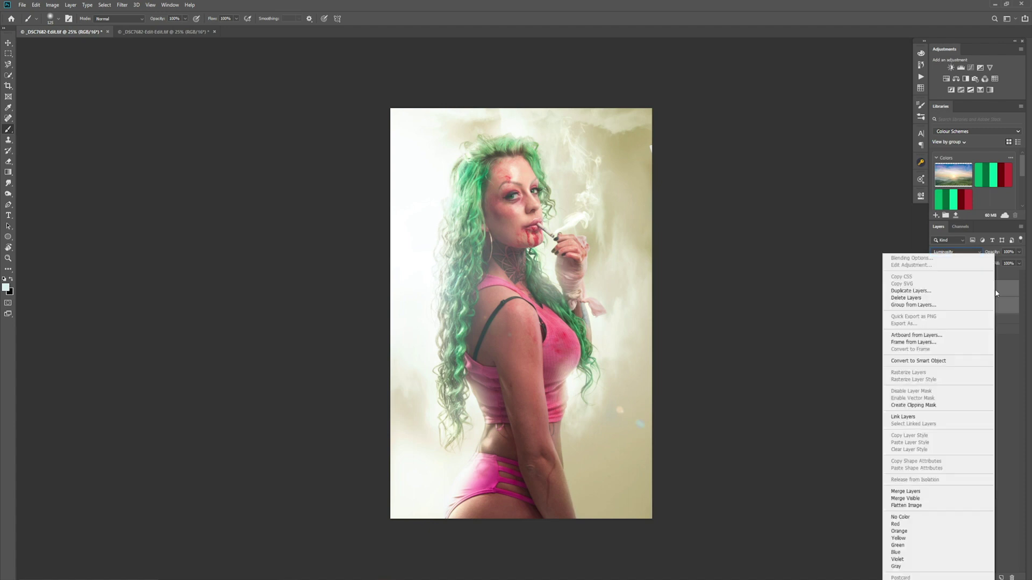
click(913, 305)
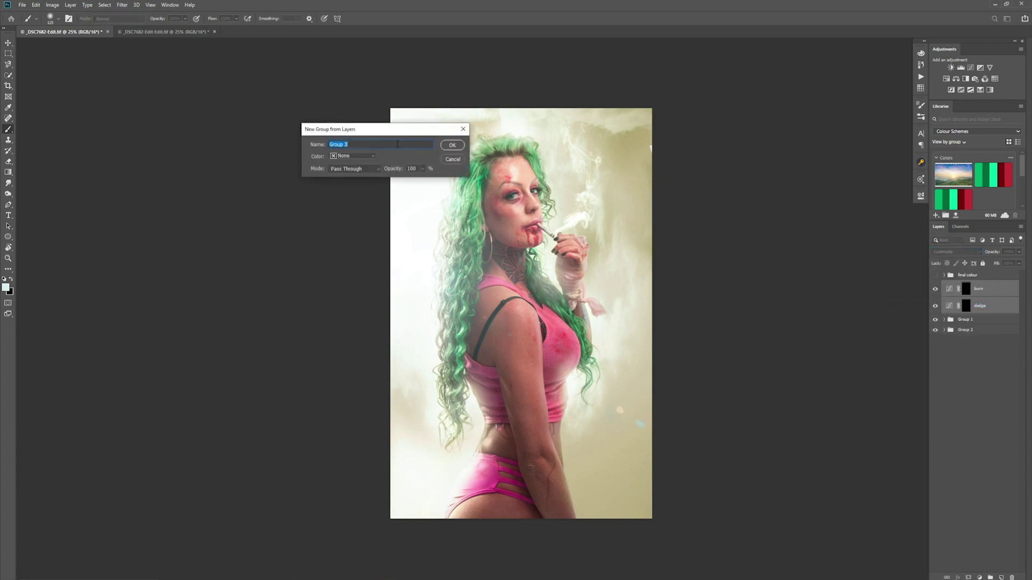
key(BackSpace)
key(Return)
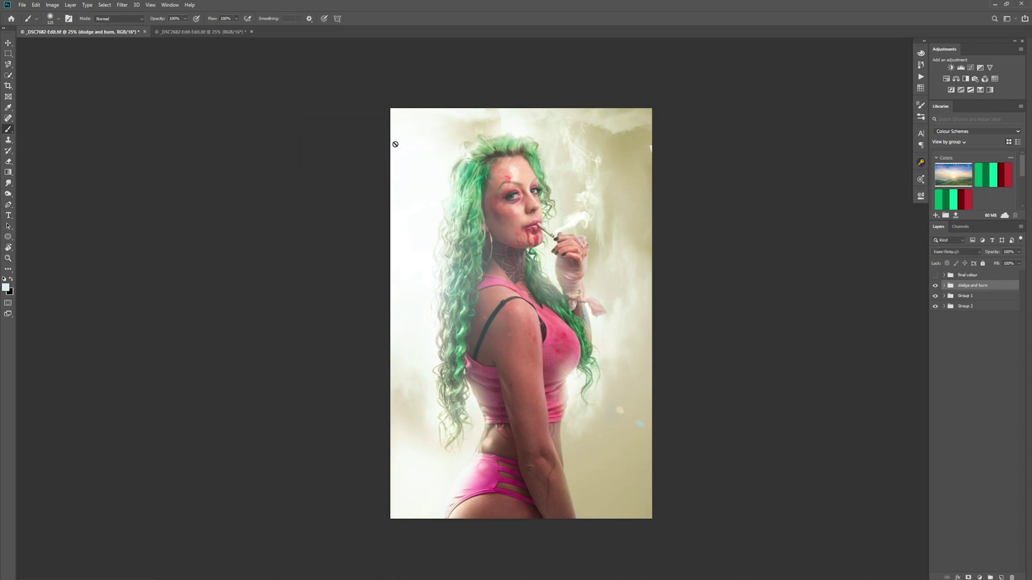
Step: Target the dodge layer's mask inside the dodge and burn group and set the brush flow to 13%
click(944, 285)
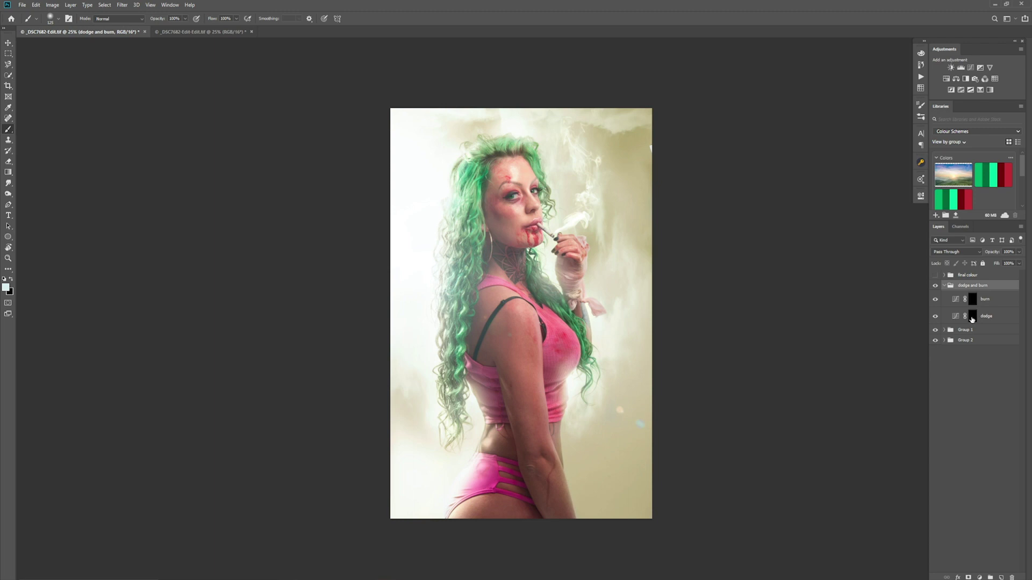
click(971, 317)
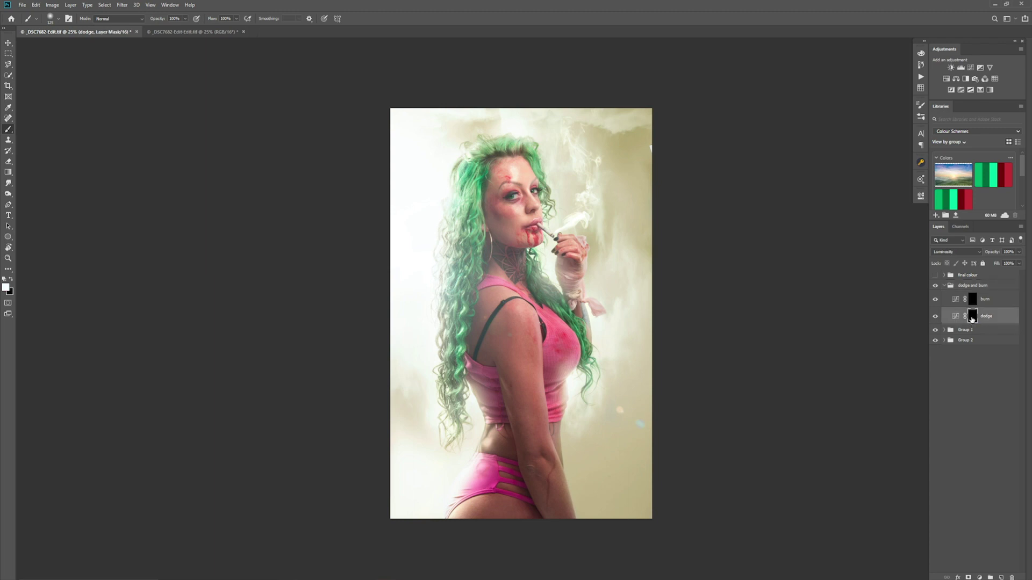
drag(238, 20, 216, 31)
key(ctrl+plus)
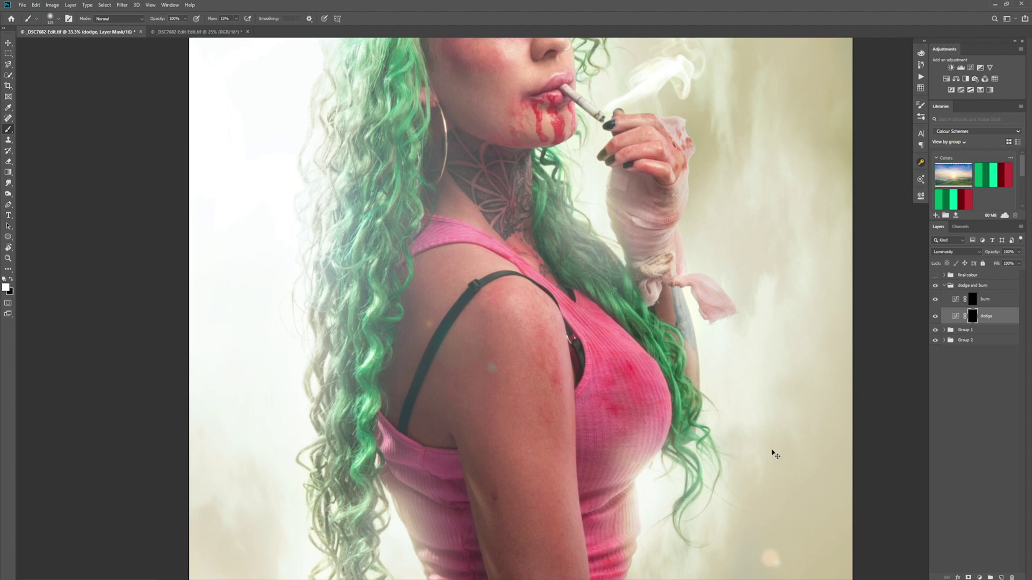
key(ctrl+1)
mouse_move(583, 282)
mouse_down()
mouse_move(608, 473)
mouse_move(614, 413)
mouse_move(646, 444)
mouse_up()
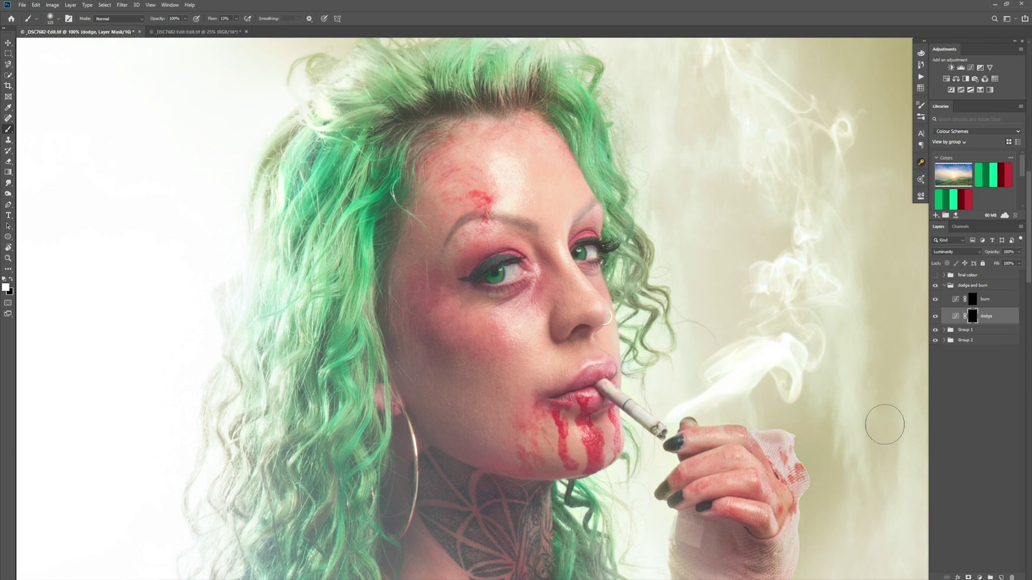
Step: Reduce the brush size to suit the facial details and lower the brush flow to 11%
key(bracketleft)
key(bracketleft)
key(bracketleft)
key(bracketleft)
key(bracketleft)
key(bracketleft)
key(bracketleft)
key(bracketleft)
key(bracketleft)
key(bracketleft)
key(bracketright)
key(bracketright)
key(bracketright)
key(bracketright)
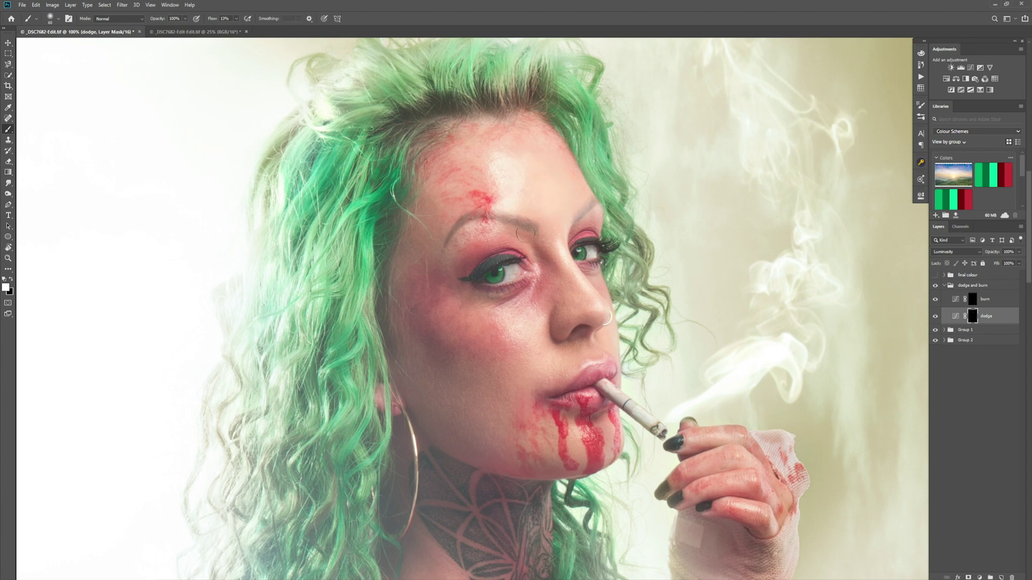
key(bracketright)
click(236, 18)
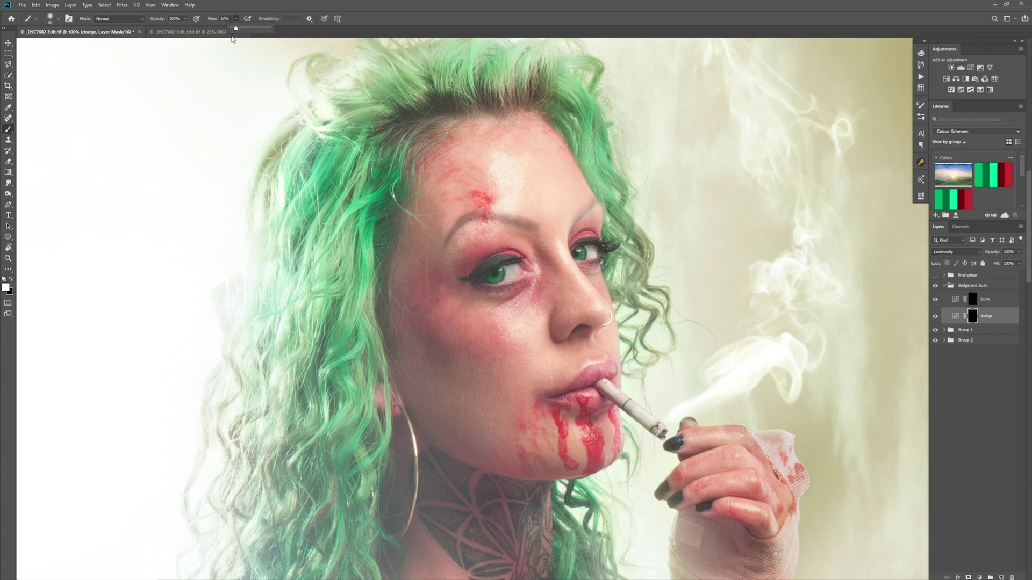
drag(235, 30, 235, 30)
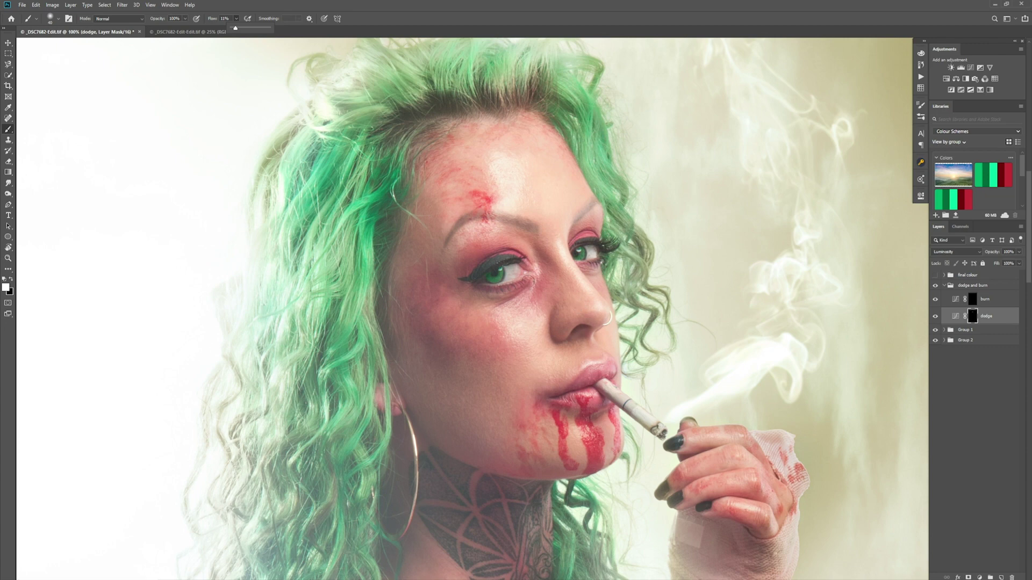
Step: Dodge the fine facial highlights on the dodge layer's mask, varying the small brush size to fit each detail
key(bracketleft)
key(bracketleft)
key(bracketleft)
key(bracketleft)
key(bracketright)
key(bracketright)
key(bracketright)
key(bracketleft)
key(bracketleft)
key(bracketleft)
key(bracketright)
key(bracketright)
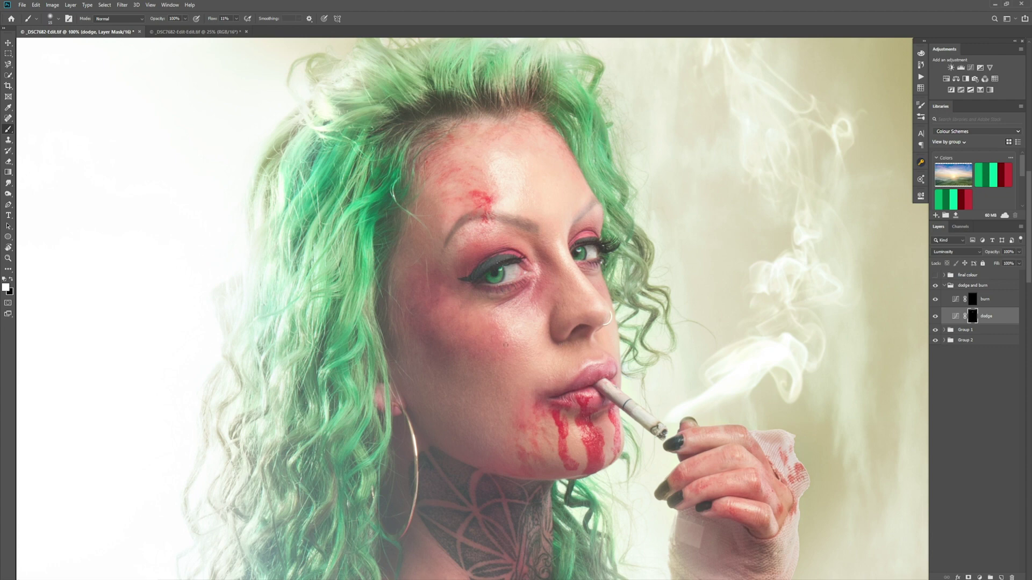
Step: Enlarge the soft round brush to 90 px with 0% hardness for dodging the cheek below the eye
key(bracketright)
key(bracketright)
key(bracketright)
key(bracketright)
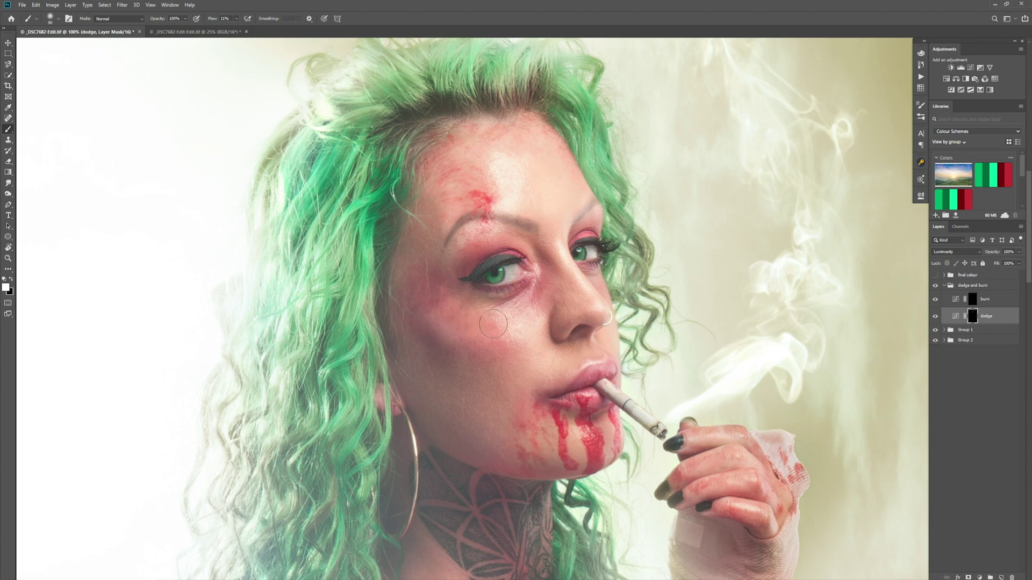
click(51, 18)
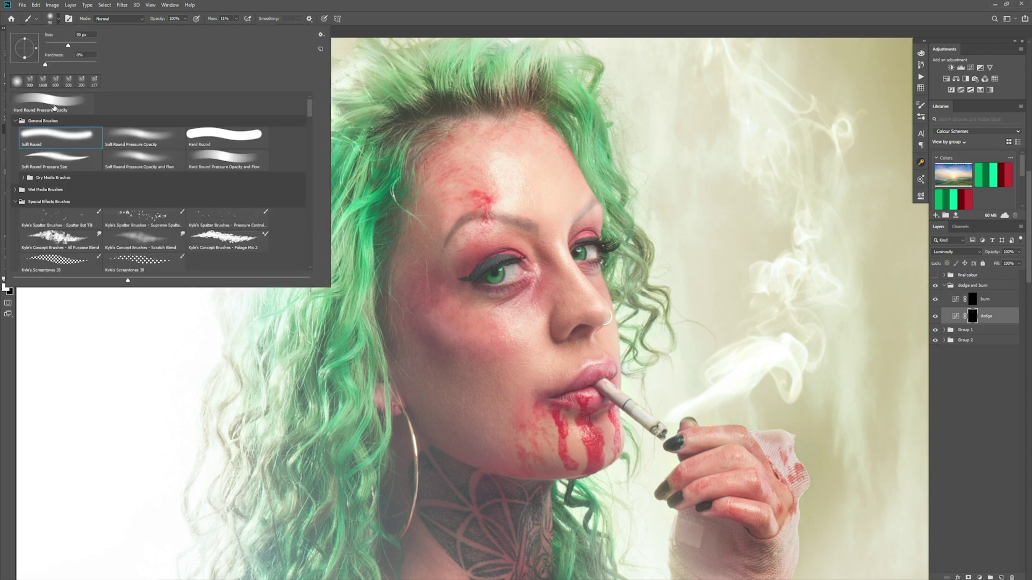
click(188, 373)
Step: Dodge the smaller highlights between the cheek and mouth with a reduced brush, adjusting its size to each area
key(bracketleft)
key(bracketleft)
key(bracketleft)
key(bracketleft)
key(bracketleft)
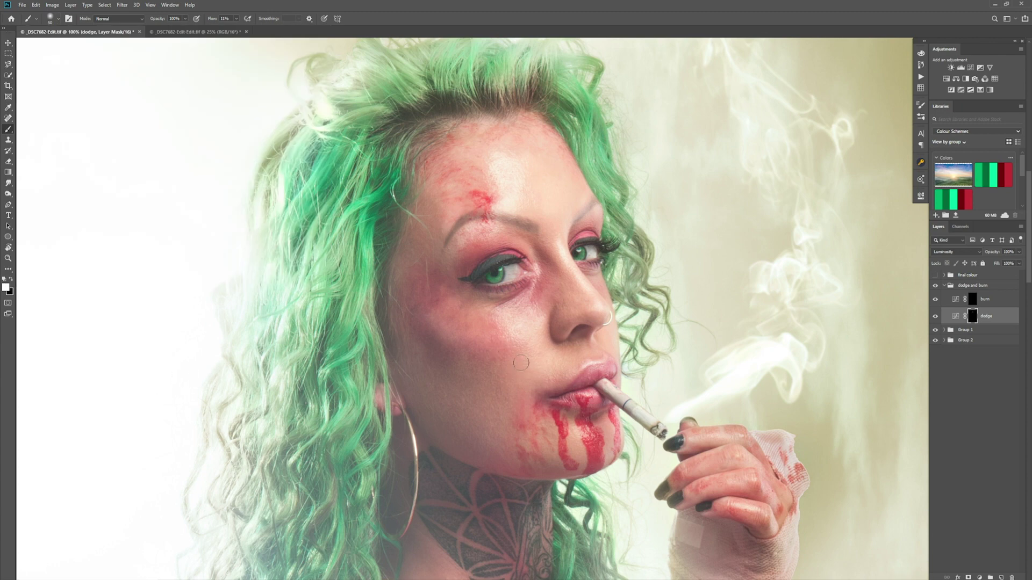
key(bracketleft)
key(bracketleft)
key(bracketleft)
key(bracketright)
key(bracketright)
key(bracketleft)
key(bracketright)
key(bracketleft)
key(bracketleft)
key(bracketright)
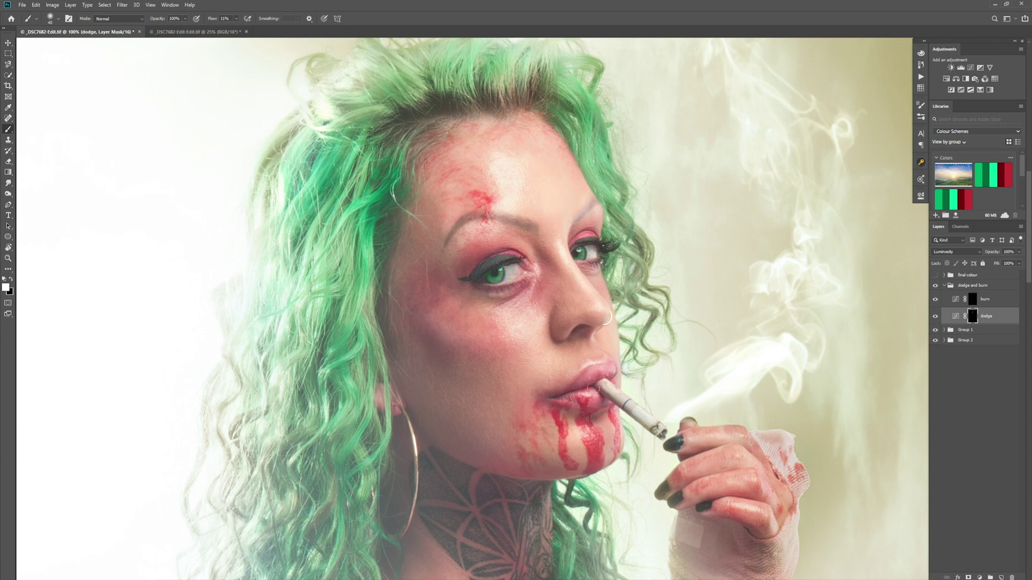
Step: Shrink the brush to a very small size and dodge the fine highlights on the forehead
key(bracketleft)
key(bracketleft)
key(bracketleft)
key(bracketleft)
key(bracketleft)
key(bracketleft)
key(bracketleft)
key(bracketleft)
key(bracketleft)
key(bracketright)
key(bracketright)
key(bracketleft)
key(bracketleft)
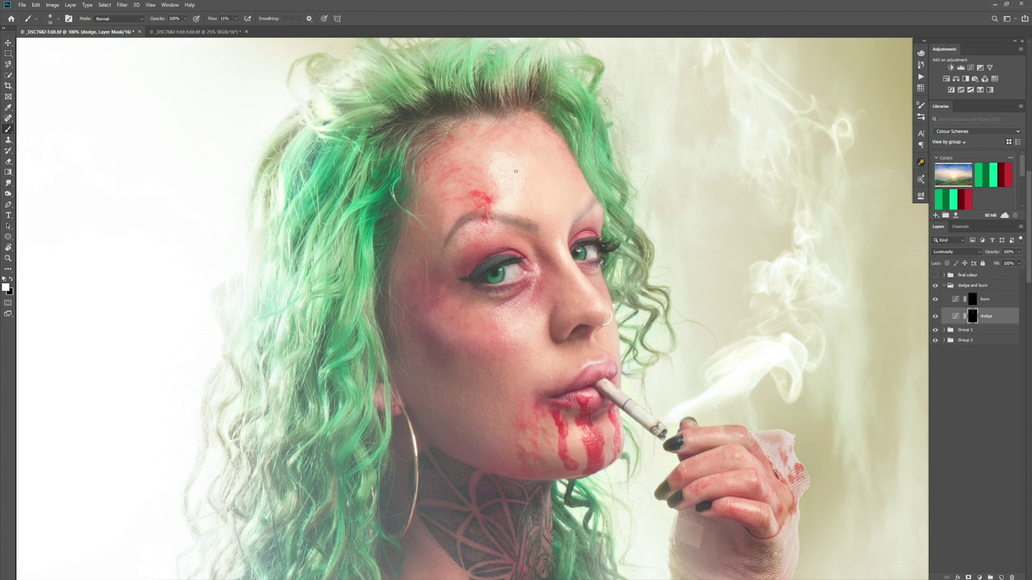
Step: Enlarge the brush slightly, target the burn layer's mask and set the brush flow to 9%
key(bracketright)
key(bracketright)
key(bracketright)
click(973, 301)
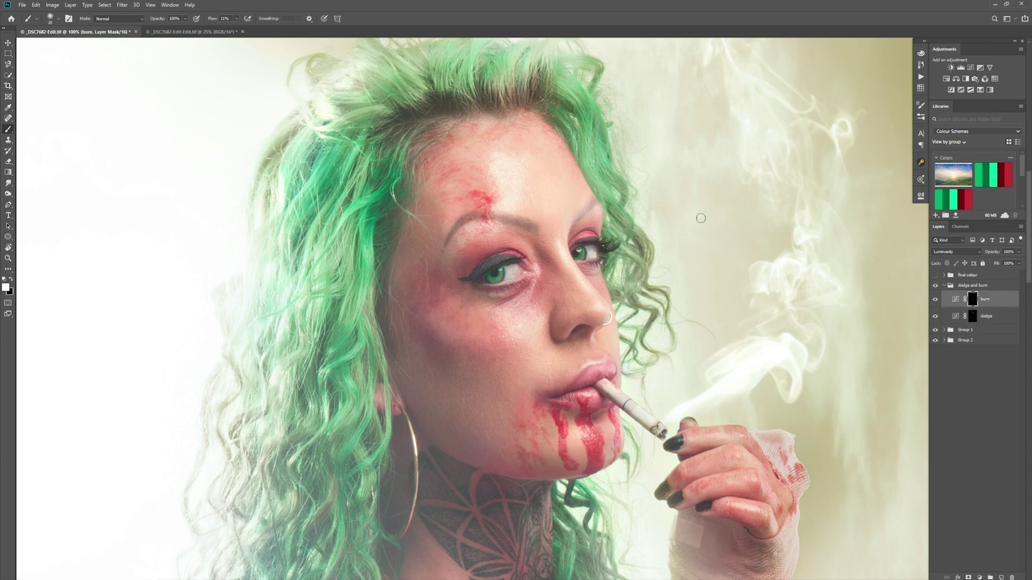
click(235, 20)
drag(234, 35, 233, 34)
Step: Burn the fine shadows around the eyes on the burn layer's mask with a small brush
key(bracketleft)
key(bracketleft)
key(bracketleft)
key(bracketleft)
key(bracketleft)
right_click(615, 242)
key(Escape)
key(bracketleft)
key(bracketright)
key(bracketright)
key(bracketright)
key(bracketleft)
key(bracketleft)
key(bracketleft)
key(bracketleft)
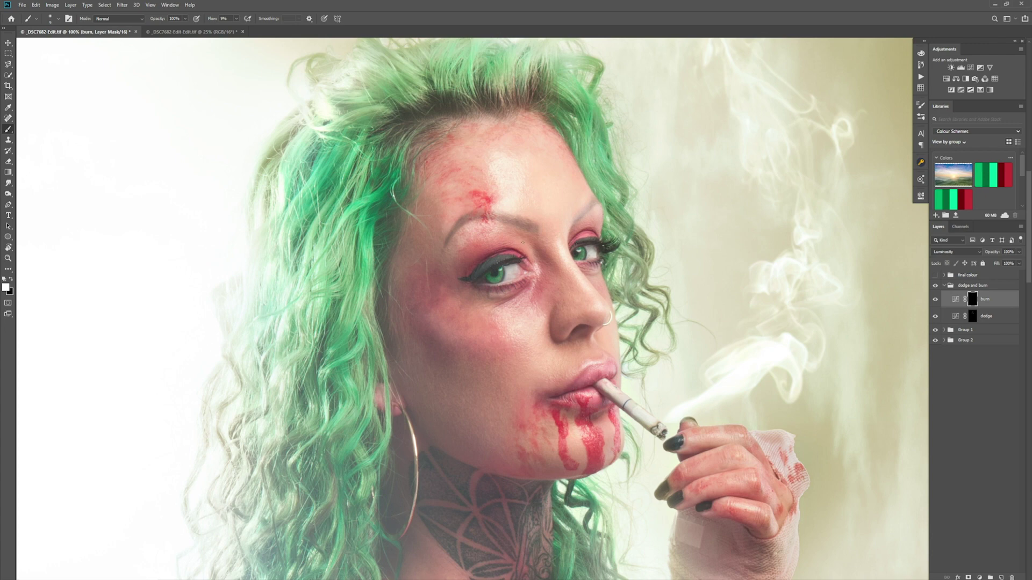
Step: Burn the shadow along the side of the nose, resizing the brush between broad and narrow areas
key(bracketright)
key(bracketright)
key(bracketright)
key(bracketright)
key(bracketright)
key(bracketleft)
key(bracketleft)
key(bracketleft)
key(bracketleft)
key(bracketleft)
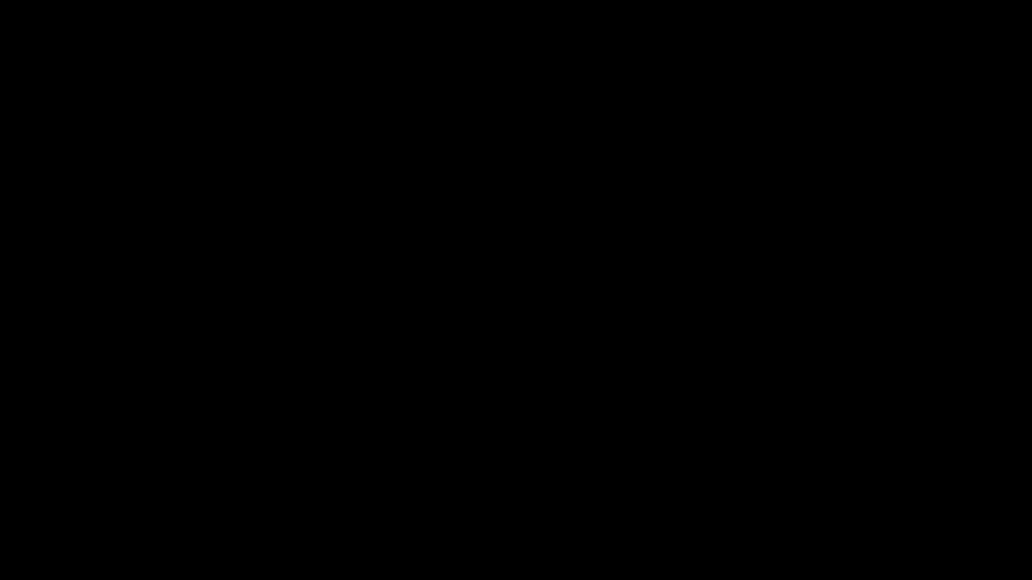
key(bracketright)
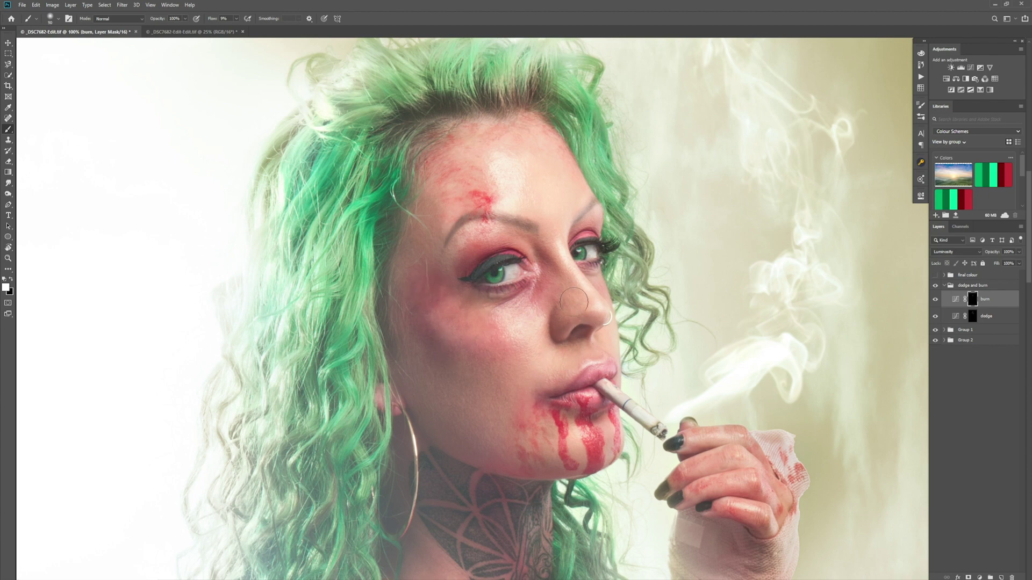
key(bracketleft)
key(bracketleft)
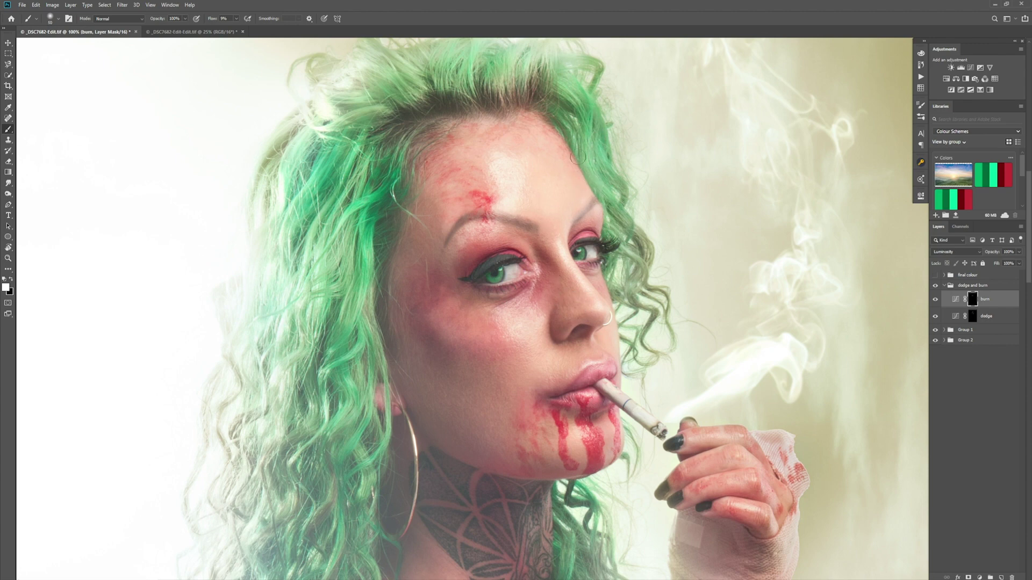
Step: Burn the outer cheek beside the hairline and the jawline with a larger soft brush
key(bracketleft)
key(bracketleft)
key(bracketright)
key(bracketright)
key(bracketright)
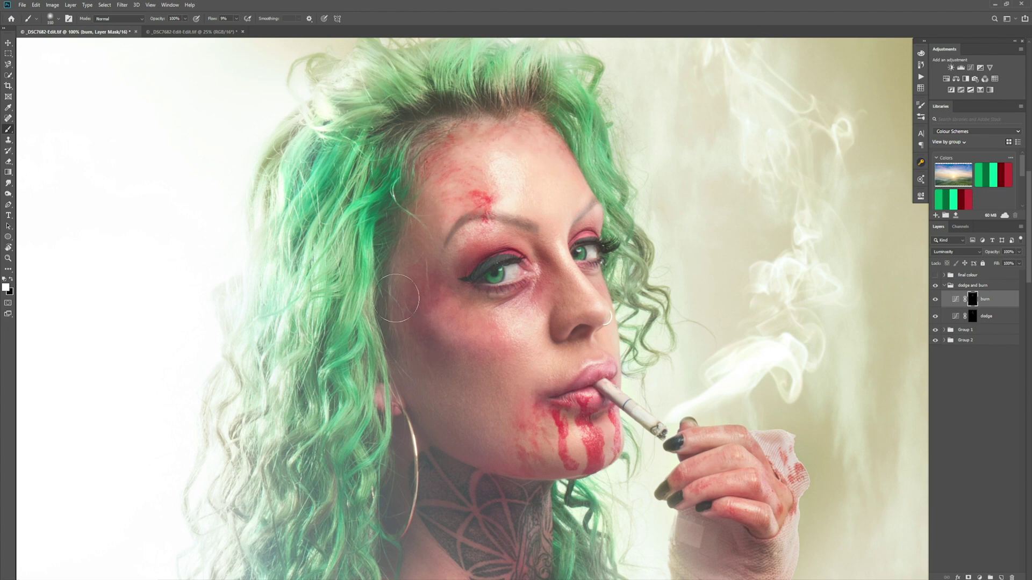
key(bracketright)
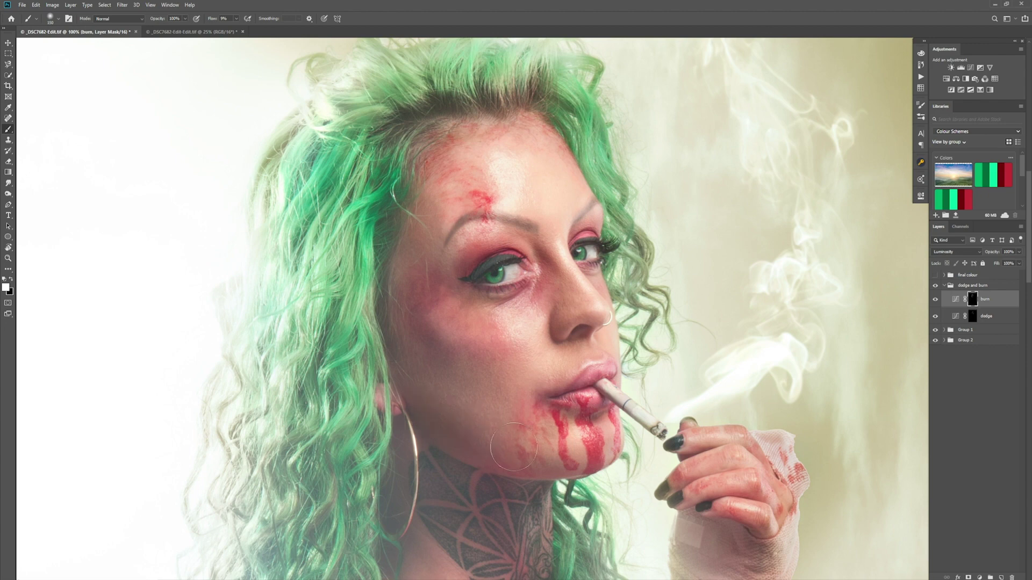
Step: Reduce the brush and burn the smaller shadow areas between the nose and upper lip
key(bracketleft)
key(bracketleft)
key(bracketleft)
key(bracketleft)
key(bracketleft)
key(bracketleft)
key(bracketleft)
key(bracketleft)
key(bracketright)
key(bracketright)
key(bracketright)
key(bracketleft)
key(bracketleft)
key(bracketleft)
key(bracketleft)
key(bracketleft)
key(bracketleft)
key(bracketleft)
key(bracketleft)
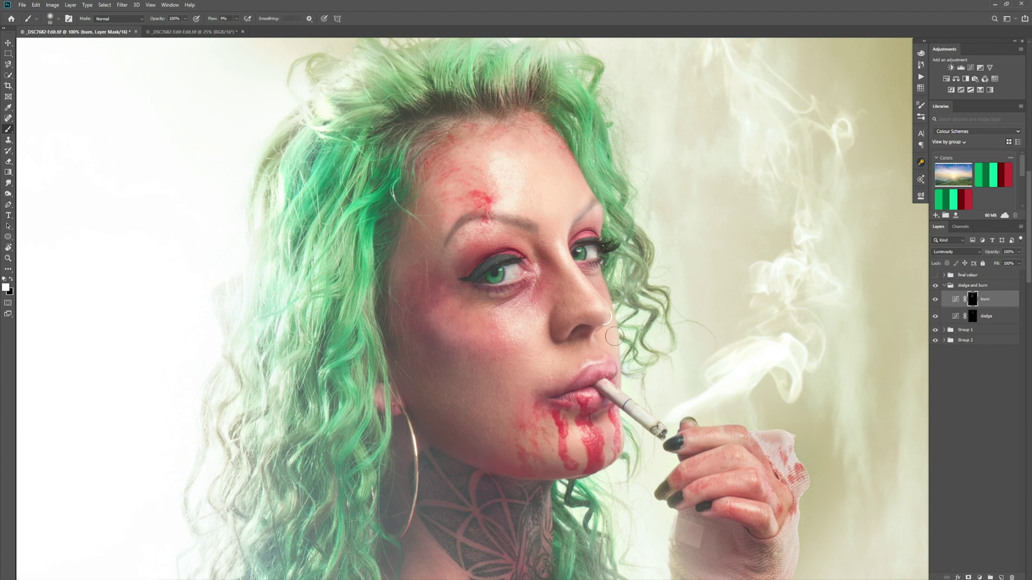
Step: Deepen the shadows around the nostril on the burn layer's mask with a small brush
key(bracketleft)
key(bracketright)
key(bracketleft)
key(bracketleft)
key(bracketleft)
key(bracketright)
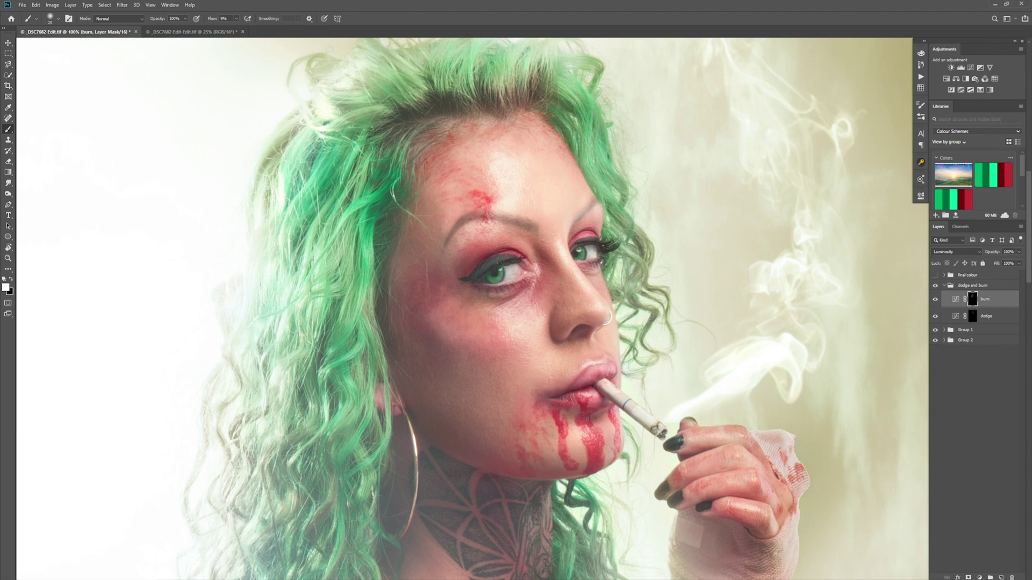
key(bracketleft)
key(bracketleft)
key(bracketright)
key(bracketright)
key(bracketleft)
key(bracketright)
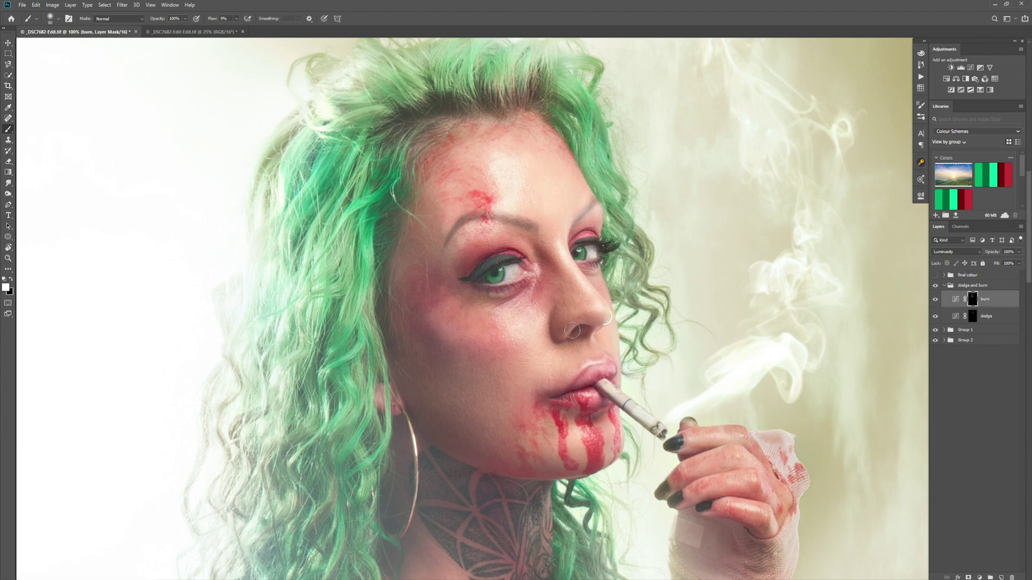
Step: Refine the remaining fine burned shadows, then hide and show the dodge and burn group to compare the contouring
key(bracketleft)
key(bracketleft)
key(bracketleft)
key(bracketleft)
key(bracketright)
key(bracketright)
key(bracketright)
key(bracketright)
click(935, 287)
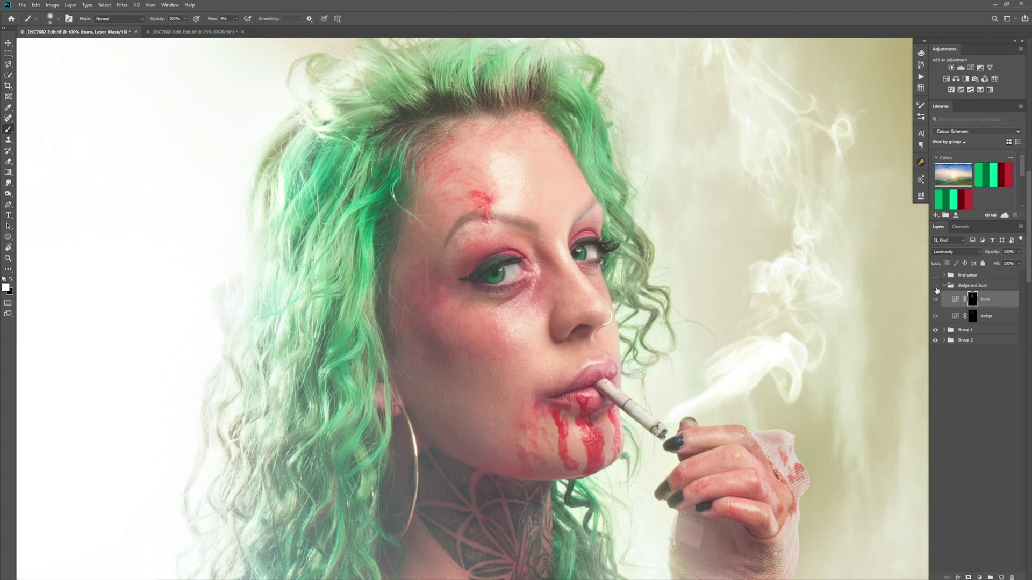
click(936, 286)
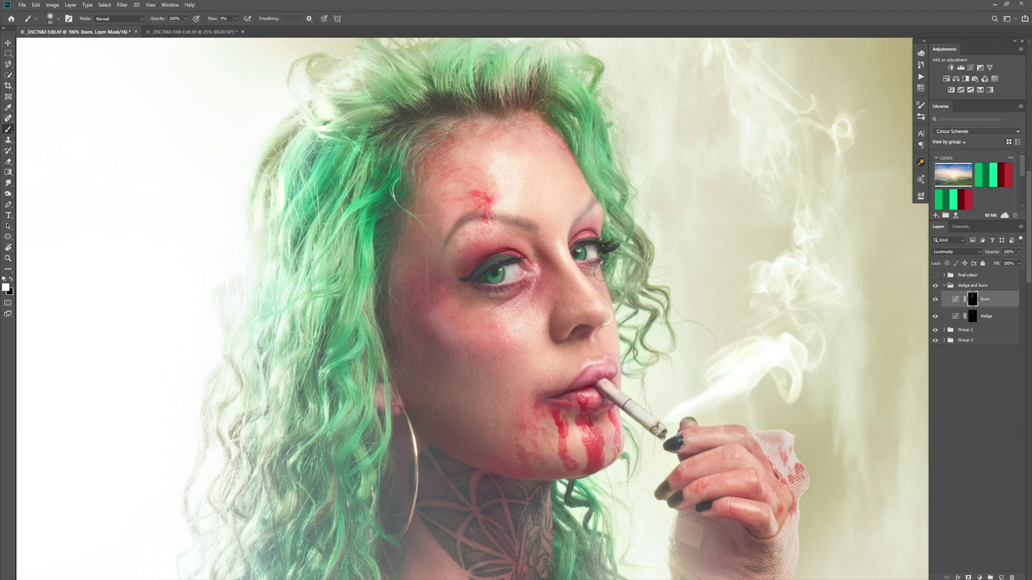
Step: Enlarge the brush to 175 px for broad burning and close the empty Notepad window
key(bracketright)
key(bracketright)
key(bracketright)
key(bracketright)
key(bracketright)
key(bracketright)
key(bracketright)
key(bracketright)
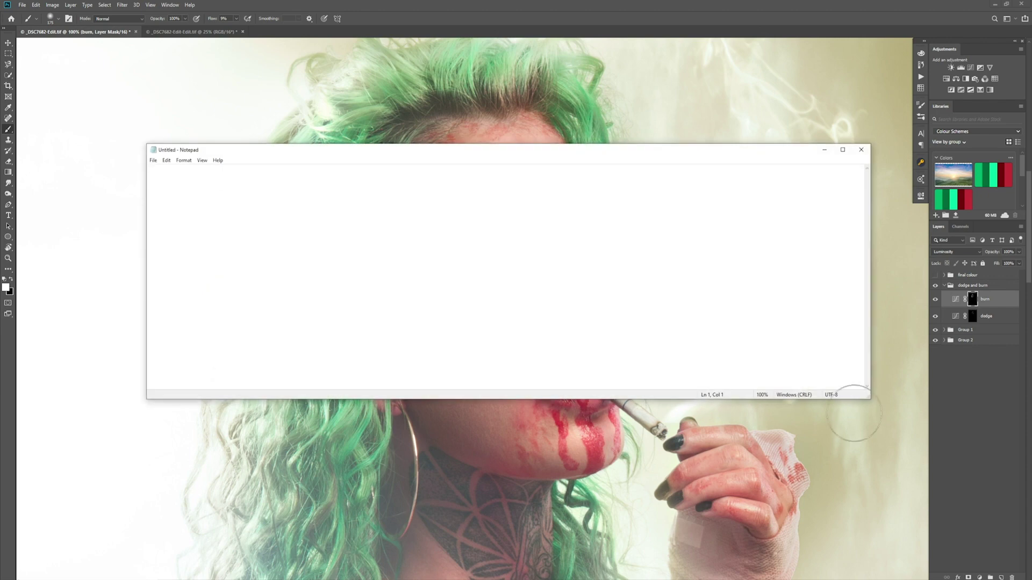
click(861, 150)
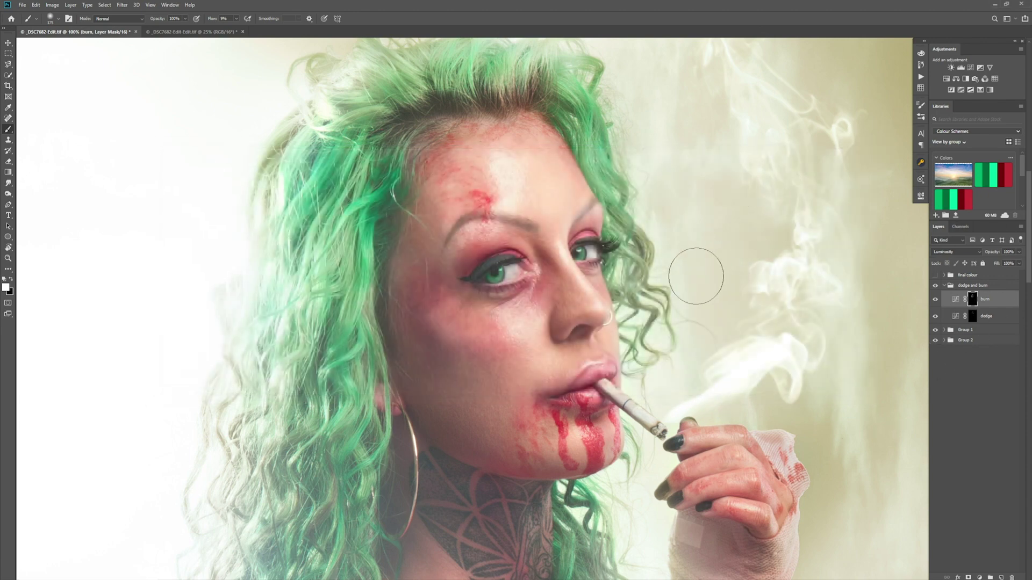
Step: Target the dodge layer's mask and reduce the brush to a small size for highlights on the nose bridge
key(h)
click(696, 276)
mouse_move(497, 166)
mouse_down()
mouse_move(481, 202)
mouse_move(500, 267)
mouse_up()
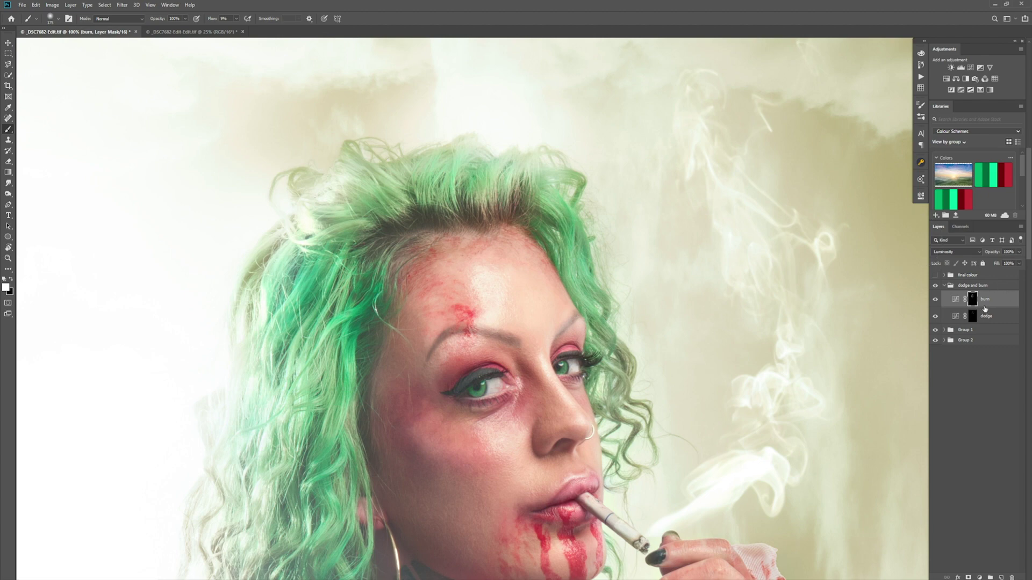
click(968, 316)
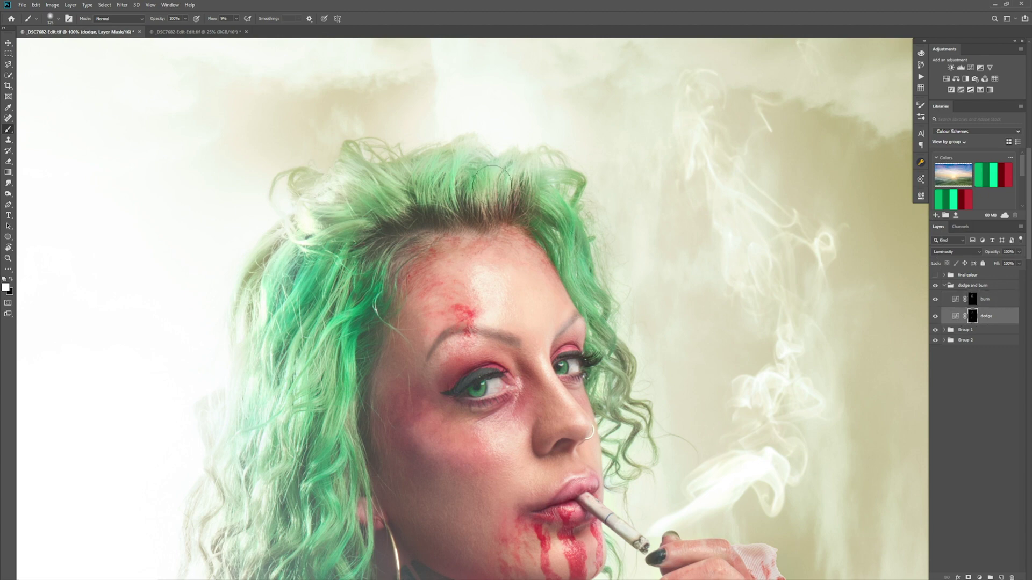
key(bracketleft)
key(bracketleft)
key(bracketleft)
key(bracketleft)
key(bracketleft)
key(bracketright)
key(bracketright)
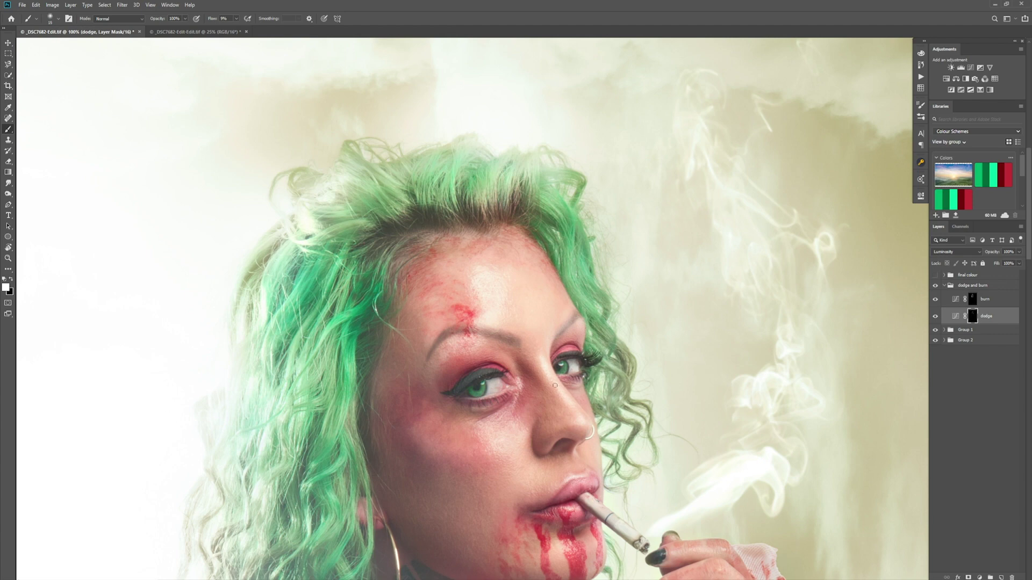
Step: Paint highlights on the nose bridge and the rest of the face on the dodge layer's mask, adjusting the small brush's size
key(bracketright)
key(bracketright)
key(bracketright)
key(bracketright)
key(bracketright)
key(bracketright)
key(bracketright)
key(bracketleft)
key(bracketleft)
key(bracketleft)
key(bracketleft)
key(bracketleft)
key(bracketleft)
key(bracketleft)
key(bracketleft)
key(bracketleft)
key(bracketleft)
key(bracketright)
key(bracketright)
scroll(535, 292, down, 5)
scroll(535, 292, left, 4)
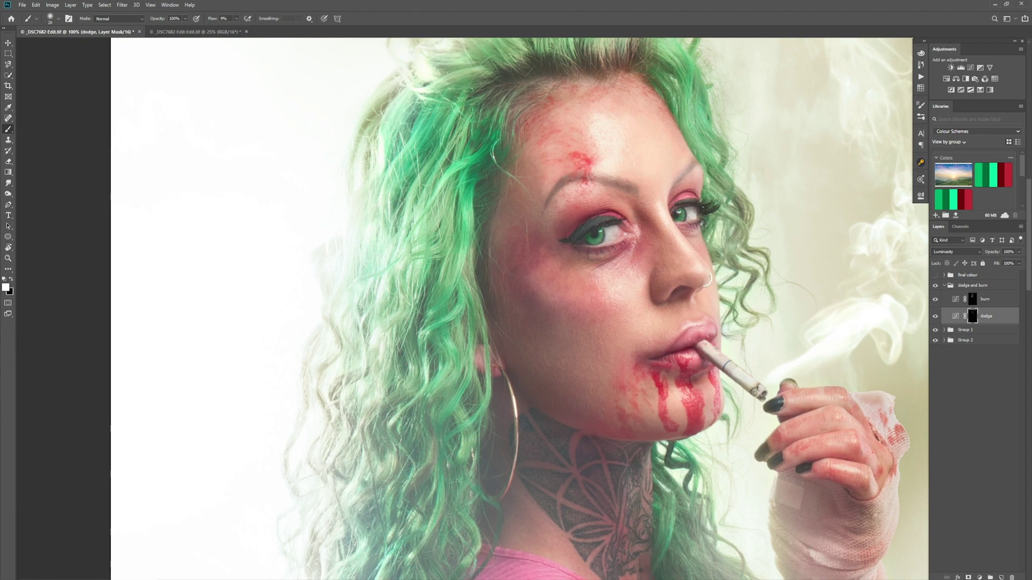
Step: Brighten the highlights along the green hair curls from crown to ends on the dodge layer's mask
scroll(638, 376, down, 8)
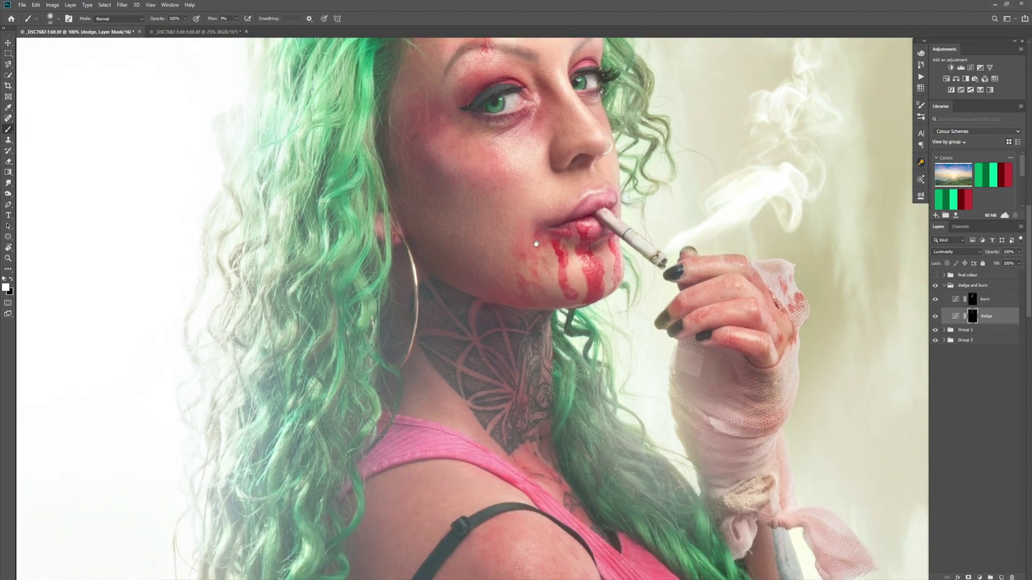
scroll(591, 349, right, 3)
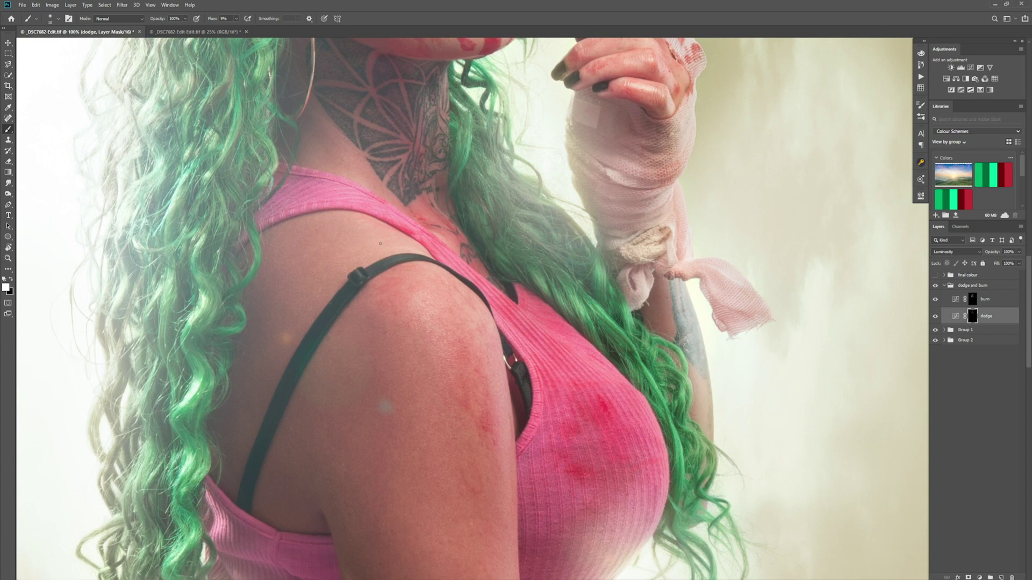
drag(424, 260, 712, 293)
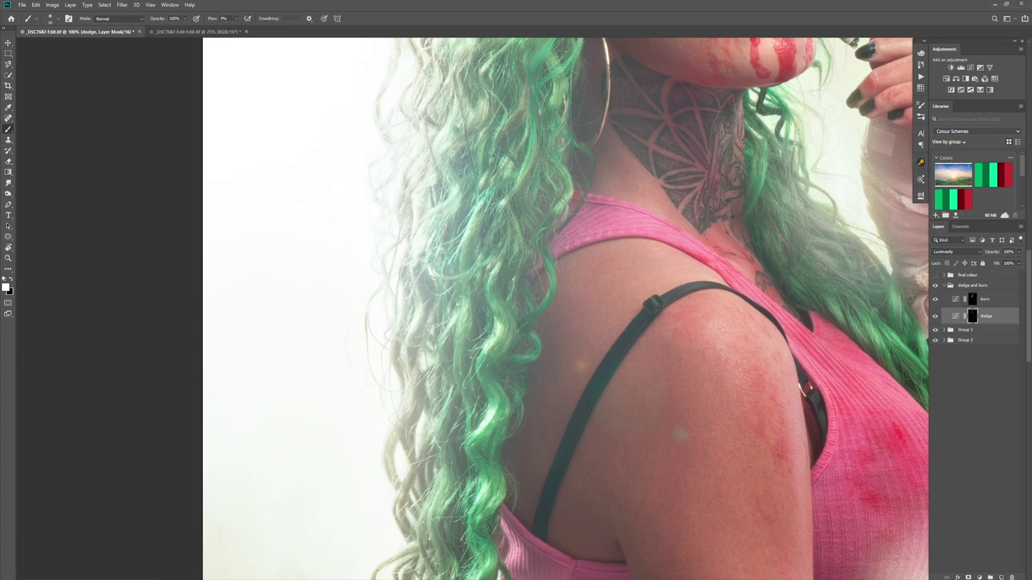
drag(506, 433, 483, 260)
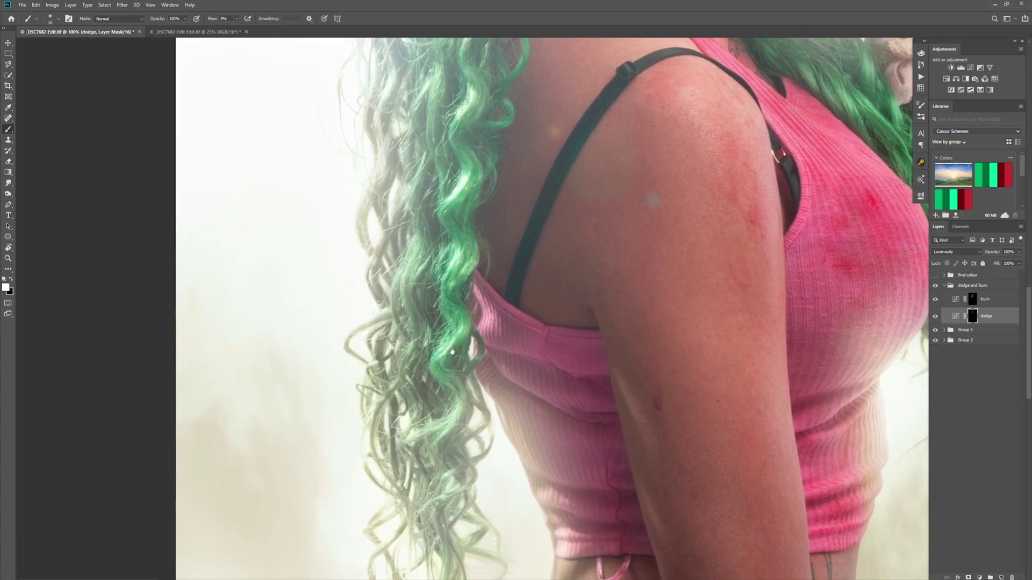
drag(595, 165, 525, 490)
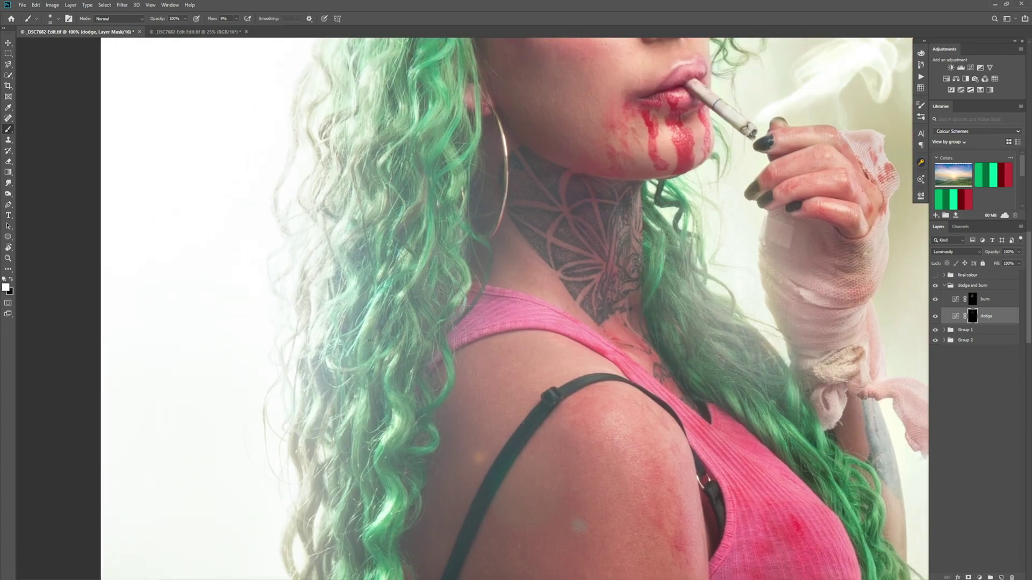
drag(532, 153, 602, 379)
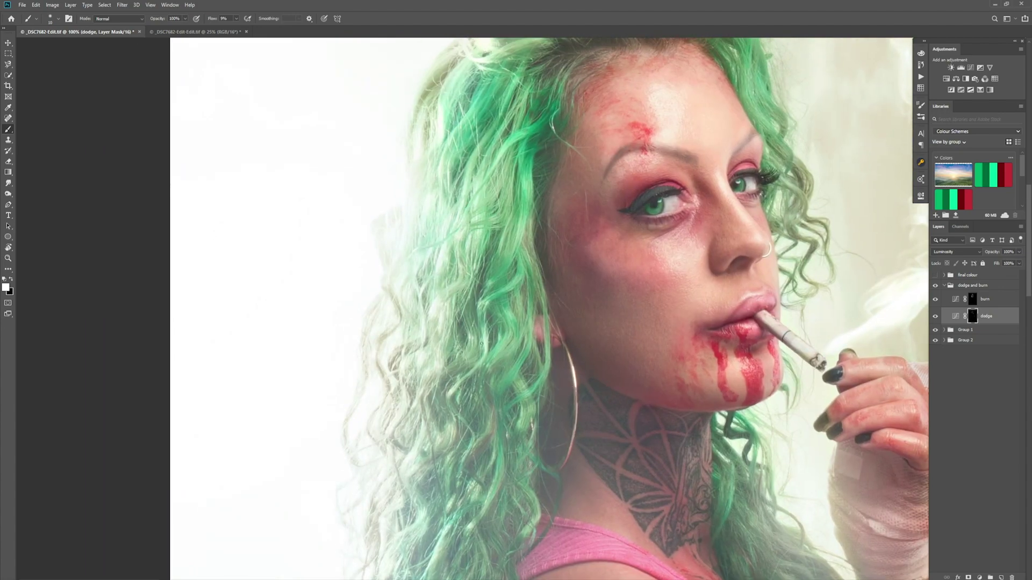
drag(506, 247, 390, 432)
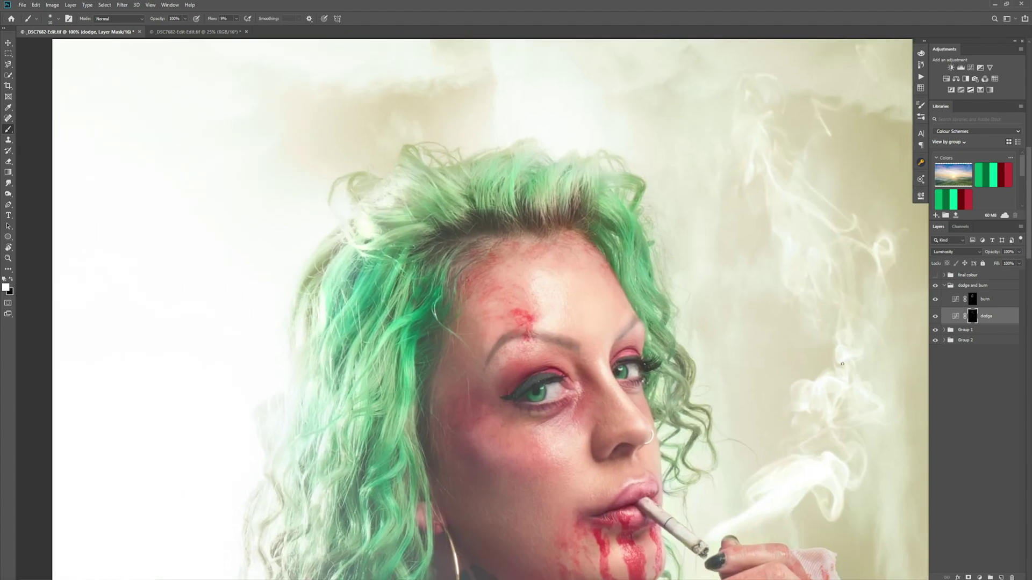
Step: Darken the shadows between the hair curls on the burn layer's mask with a larger brush
click(971, 301)
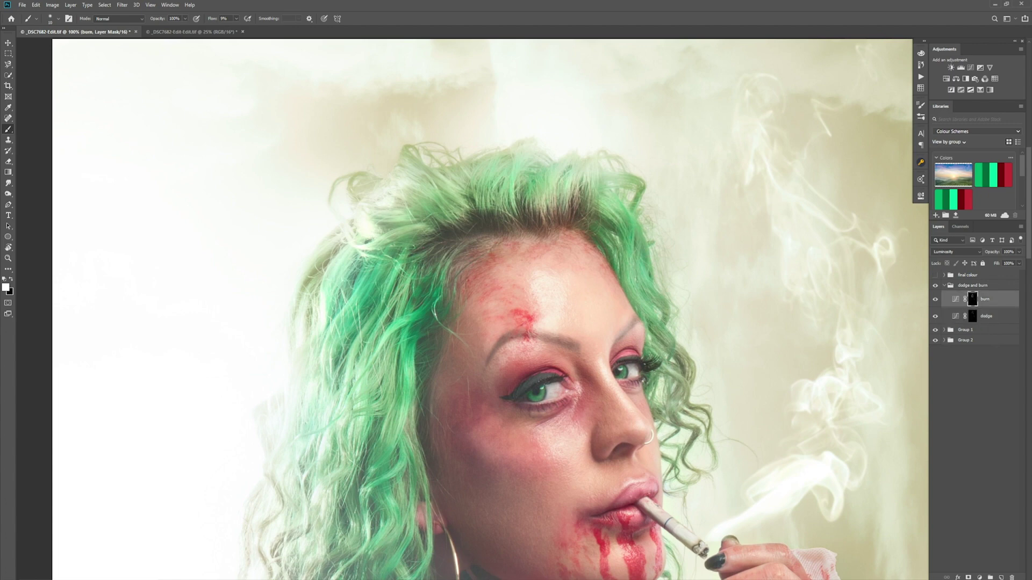
key(bracketright)
key(bracketright)
key(bracketright)
key(bracketright)
key(bracketright)
key(bracketright)
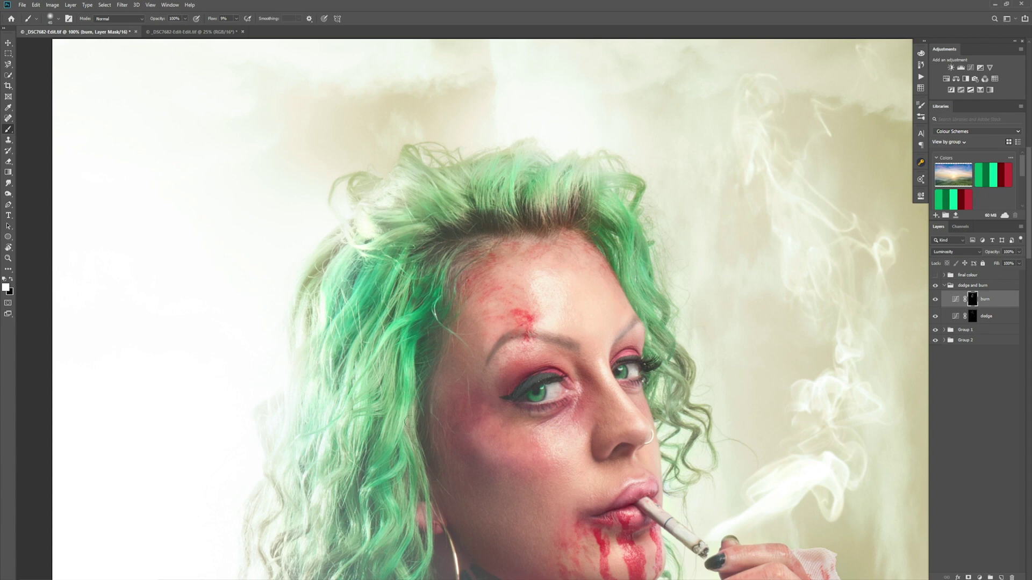
drag(368, 436, 354, 495)
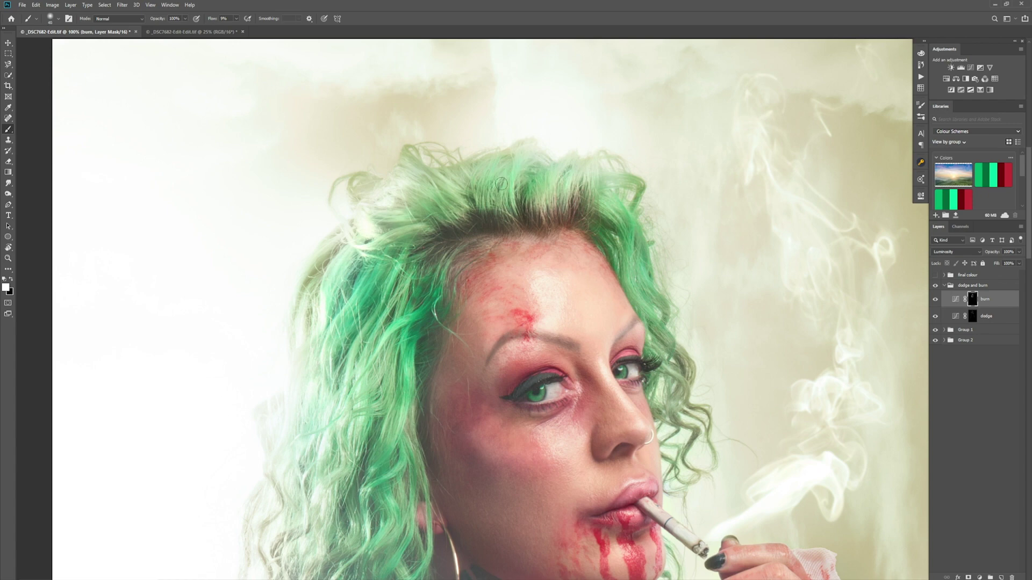
scroll(653, 273, down, 5)
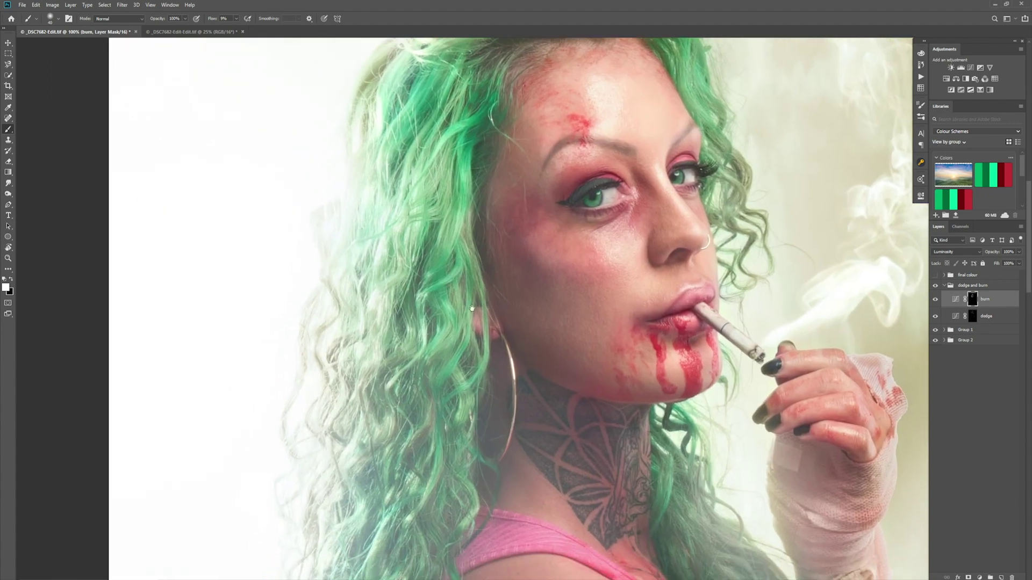
drag(454, 386, 460, 387)
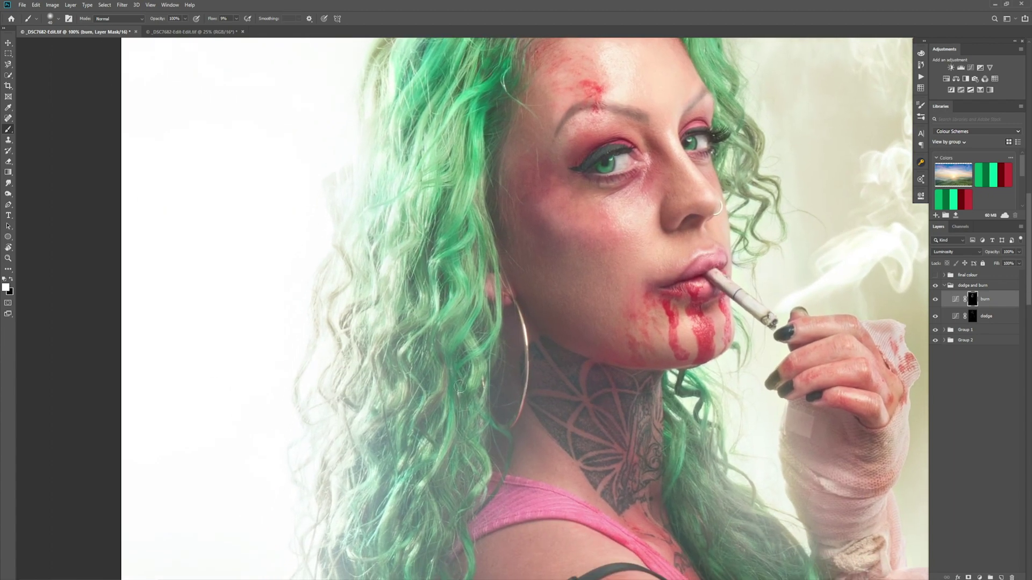
scroll(427, 404, down, 5)
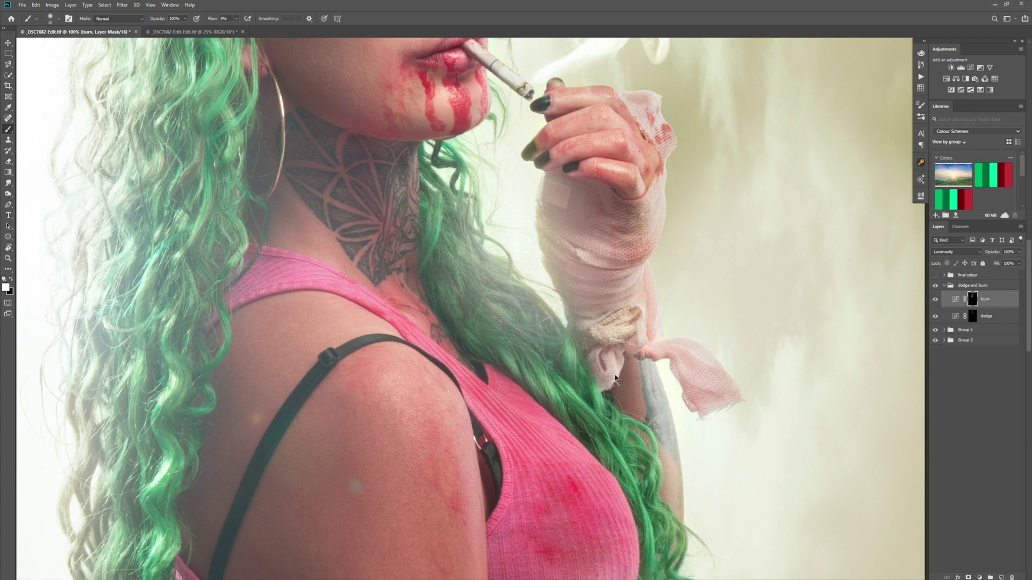
Step: Target the dodge layer's mask and enlarge the brush for broader highlights on the face and upper body
key(ctrl+minus)
key(ctrl+minus)
key(ctrl+minus)
key(ctrl+plus)
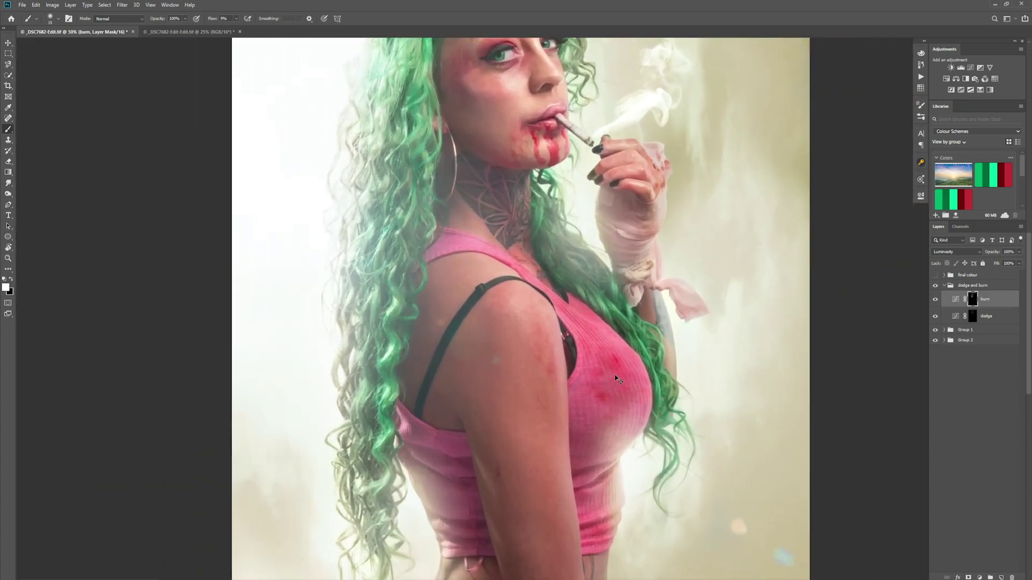
key(ctrl+plus)
drag(594, 106, 618, 230)
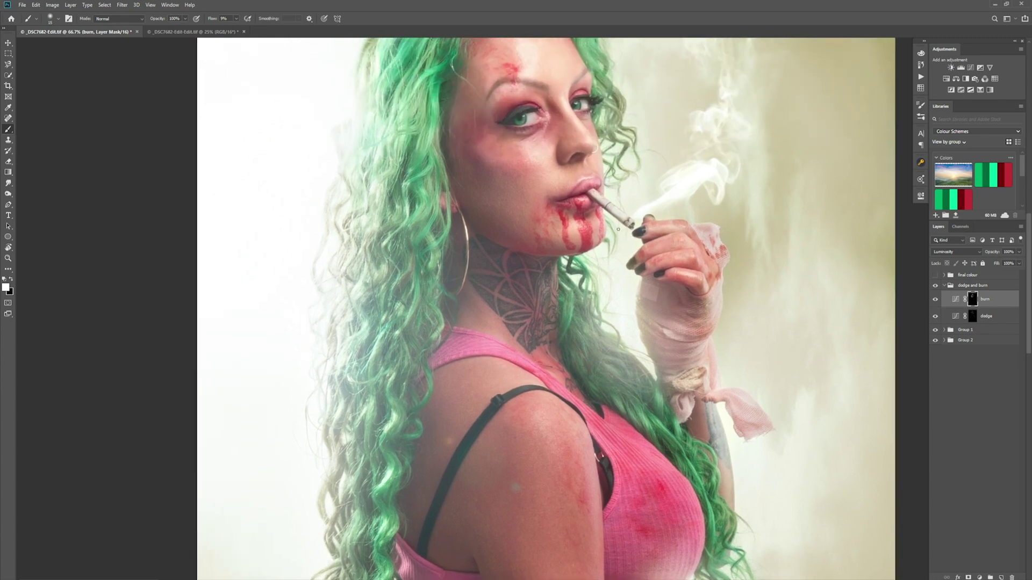
click(972, 317)
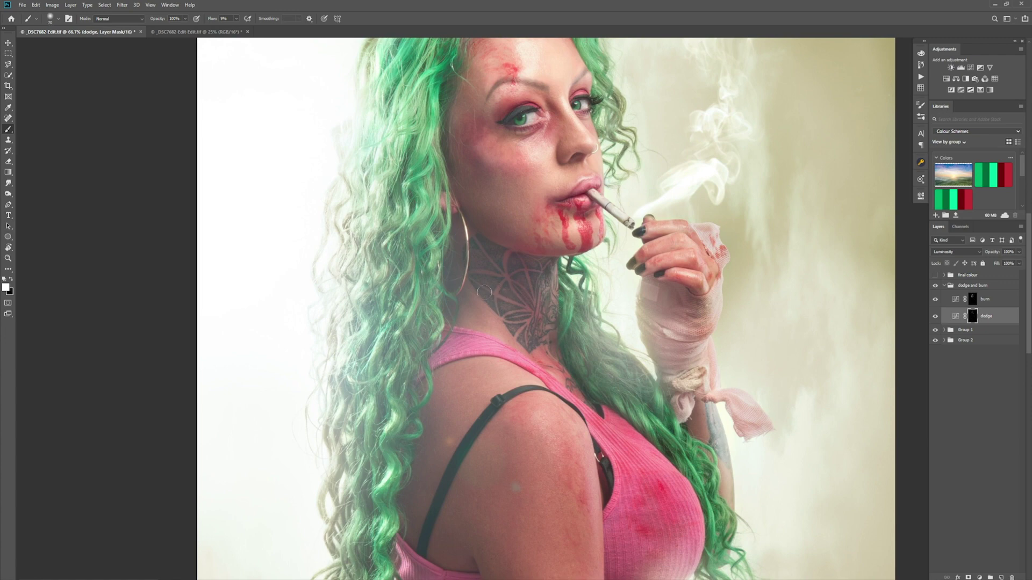
key(bracketright)
key(bracketright)
Step: Burn broad shadows around the jaw and neck, and lighten the shoulder on the dodge layer's mask
click(973, 300)
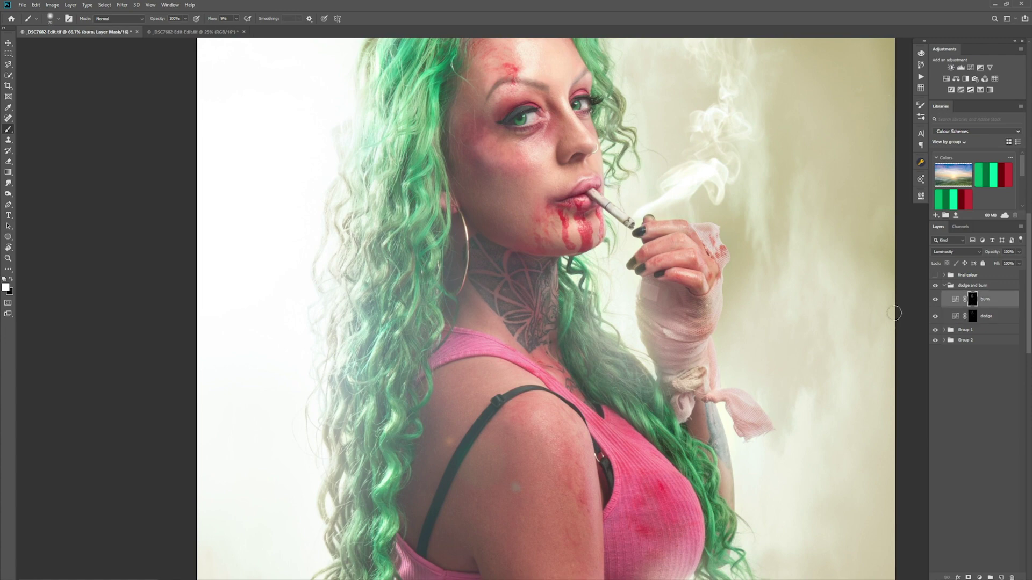
key(bracketright)
key(bracketright)
key(bracketright)
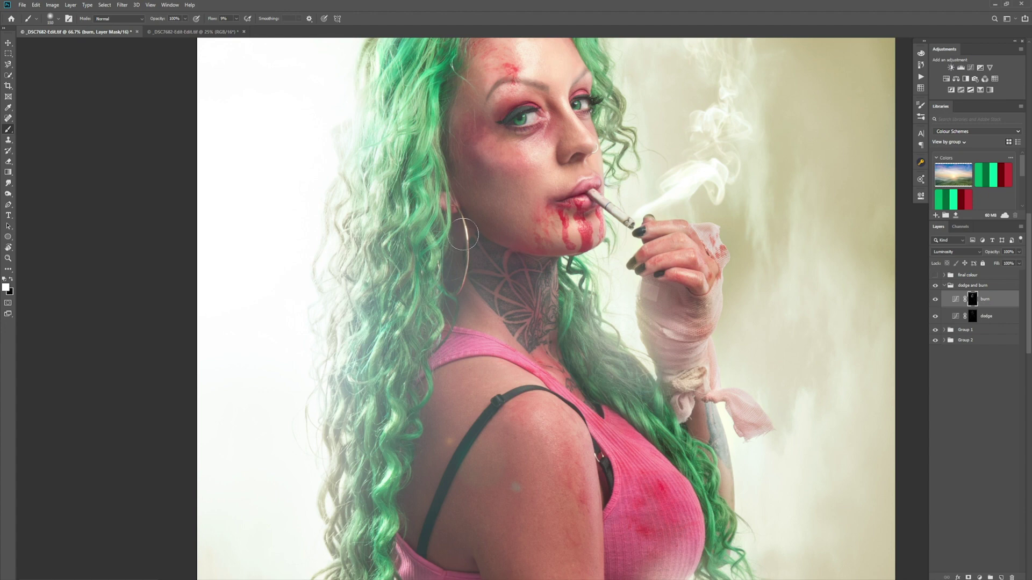
click(973, 317)
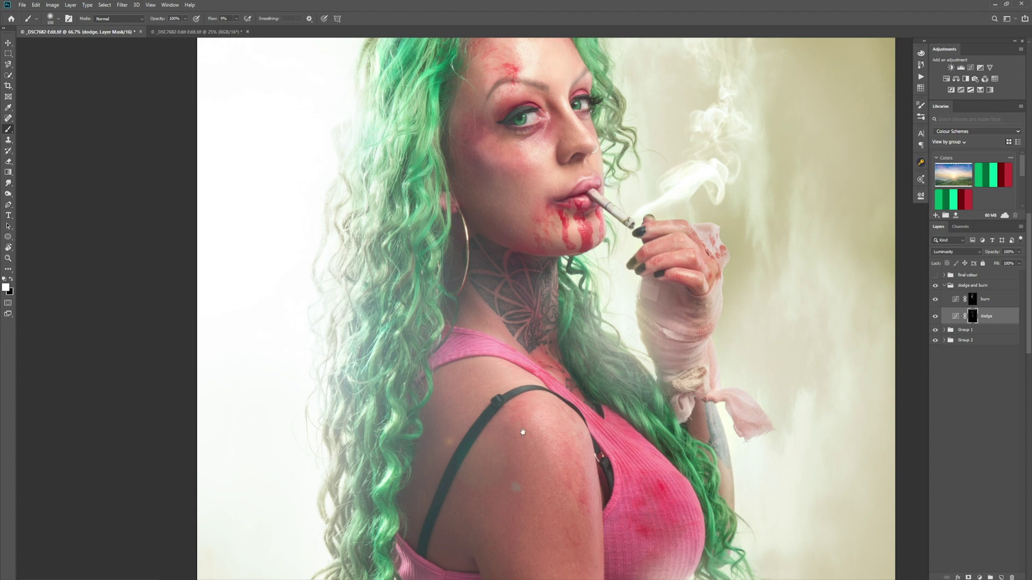
drag(518, 442, 441, 299)
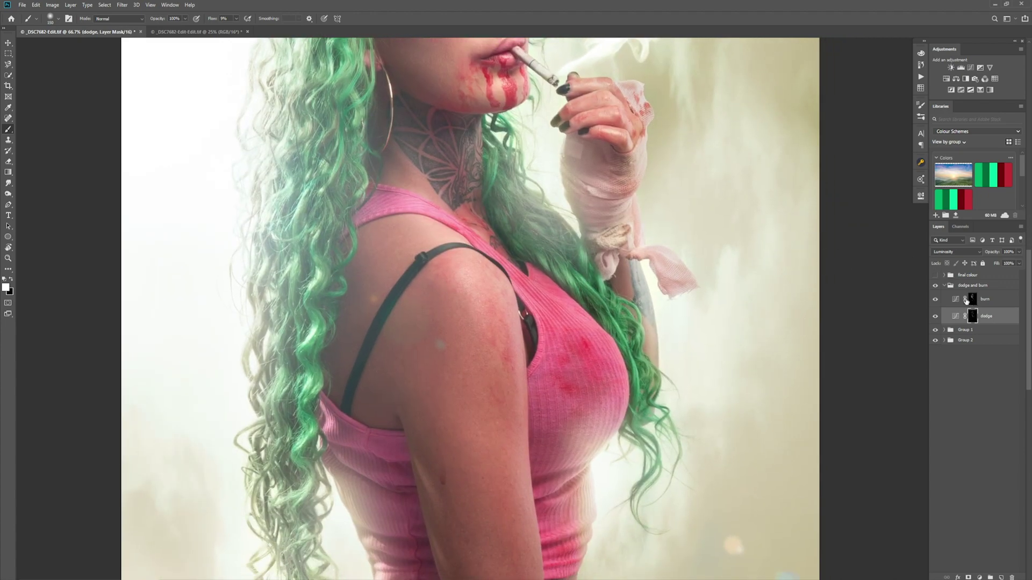
Step: Deepen the shadows on the shoulder and upper arm on the burn layer's mask with a brush of about 200 px
key(alt+bracketright)
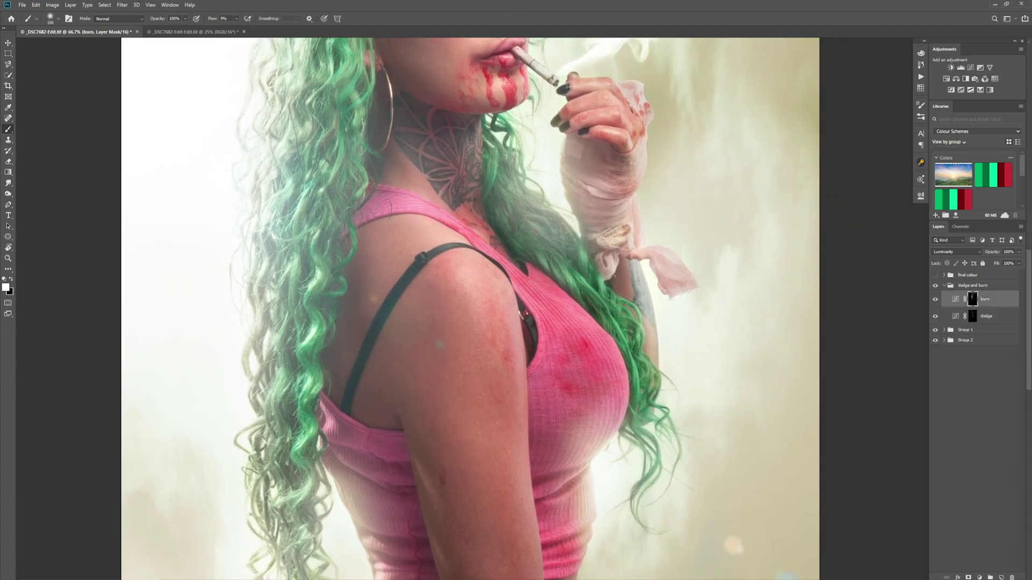
key(bracketright)
key(bracketright)
key(bracketright)
key(bracketright)
key(bracketright)
key(bracketleft)
key(bracketleft)
key(bracketleft)
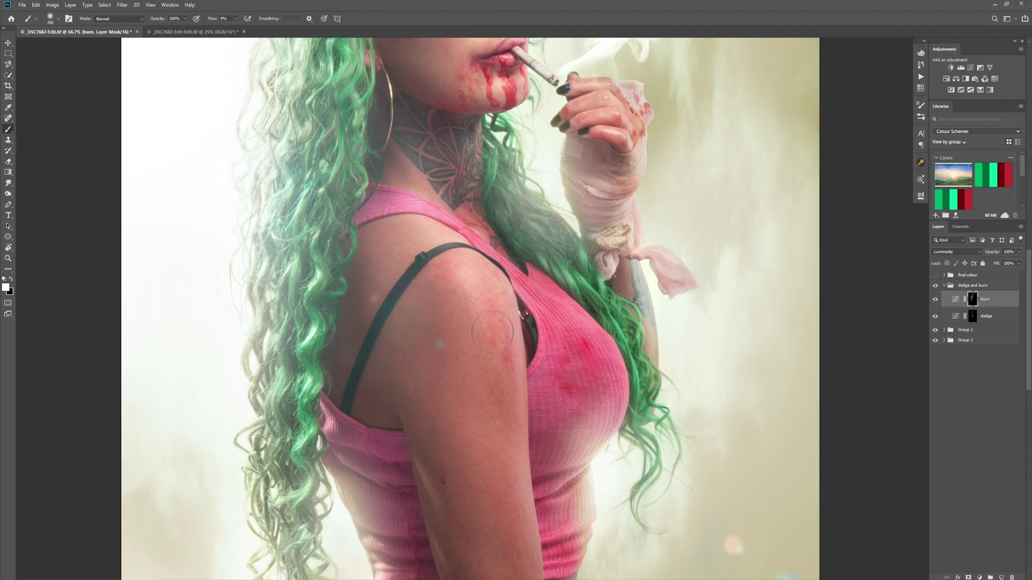
scroll(493, 333, down, 2)
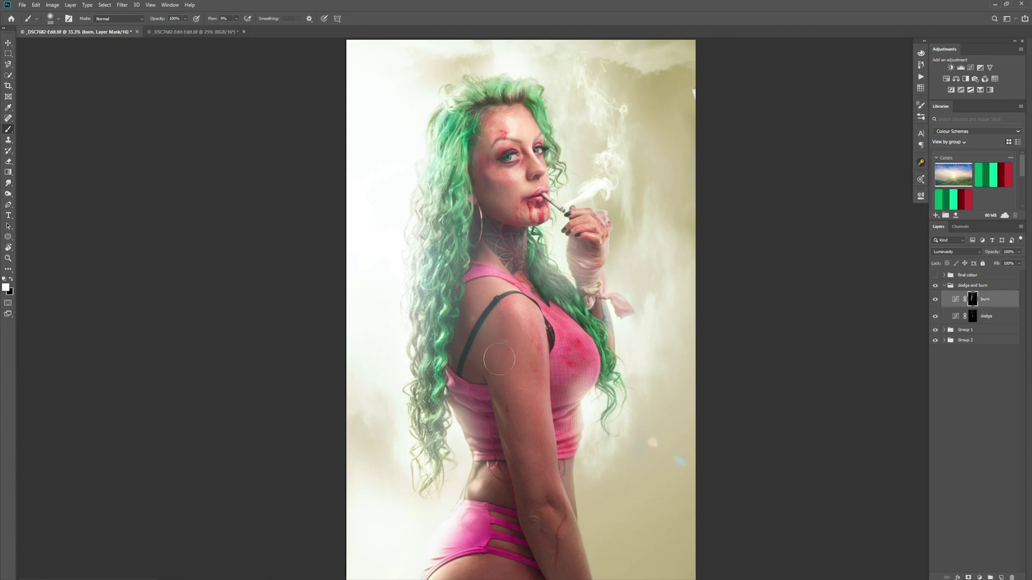
key(bracketleft)
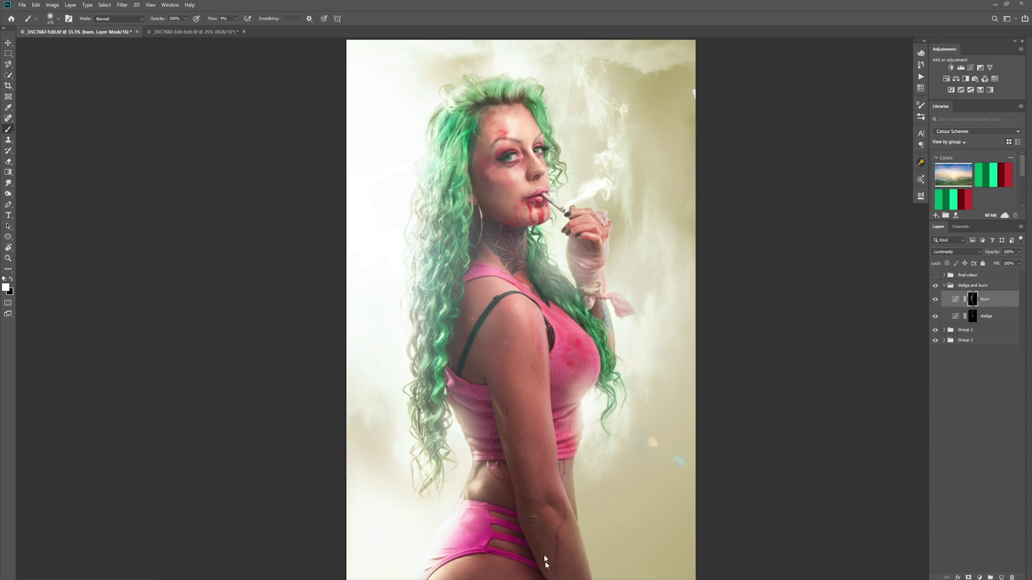
Step: Paint highlights down the arm on the dodge layer's mask, reducing the brush size
click(971, 317)
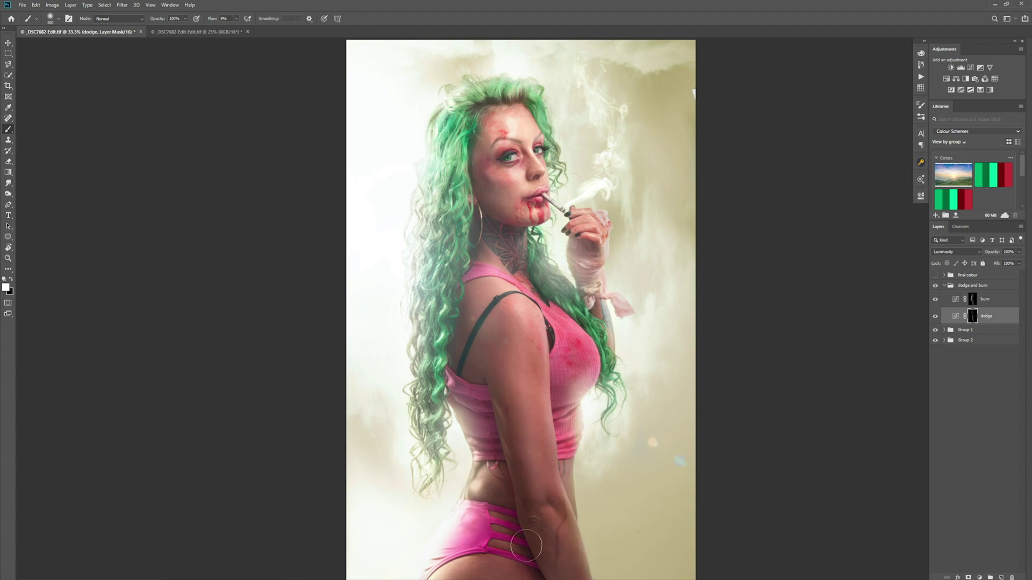
key(bracketleft)
key(bracketleft)
key(bracketleft)
Step: Burn the shadows on the forearm, waist and side of the pink top with a progressively larger brush
click(972, 299)
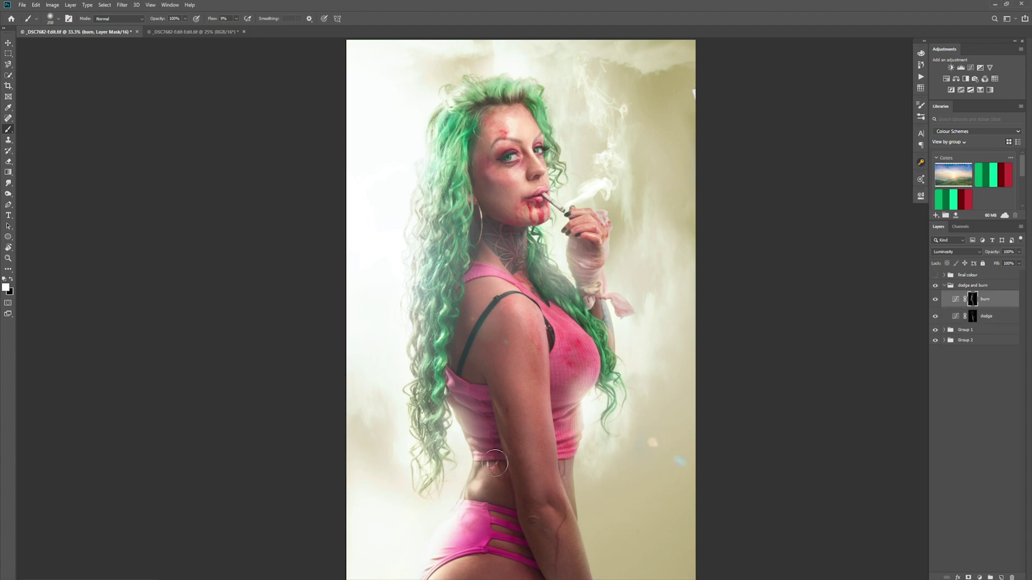
key(bracketright)
key(bracketright)
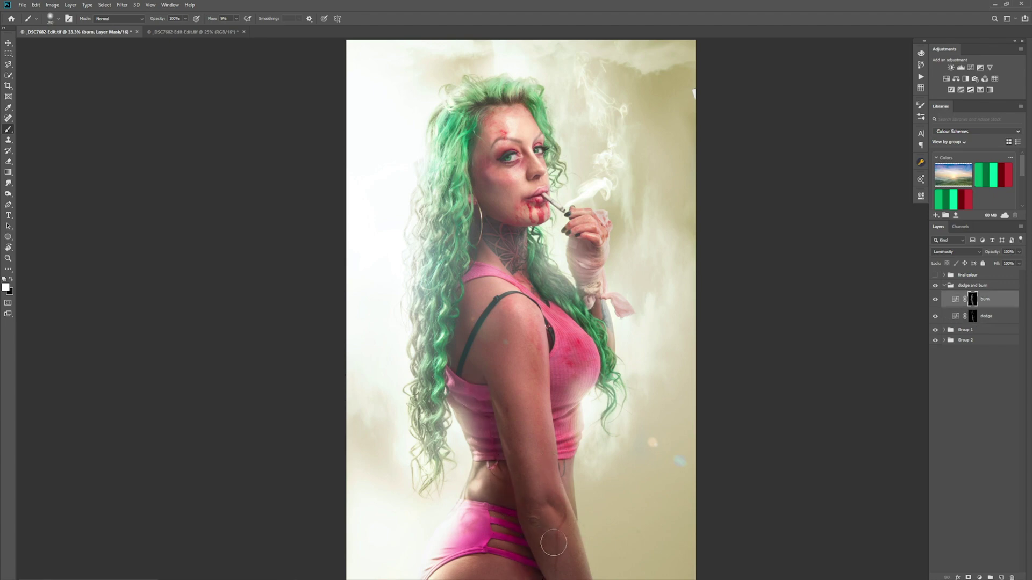
key(bracketright)
key(bracketright)
key(bracketright)
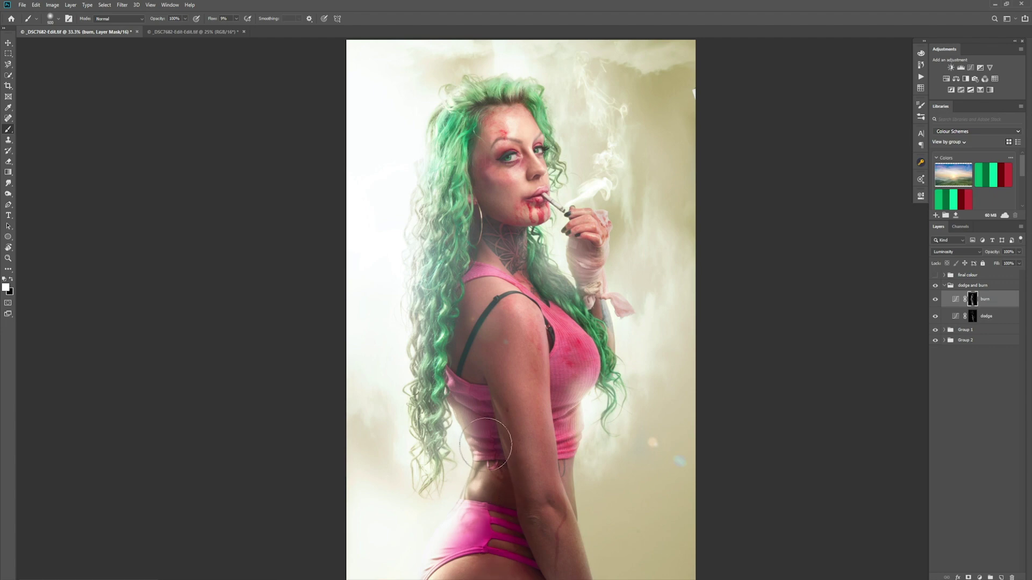
Step: Add finer highlights to the body and the pink top's folds on the dodge layer's mask with a much smaller brush
click(971, 316)
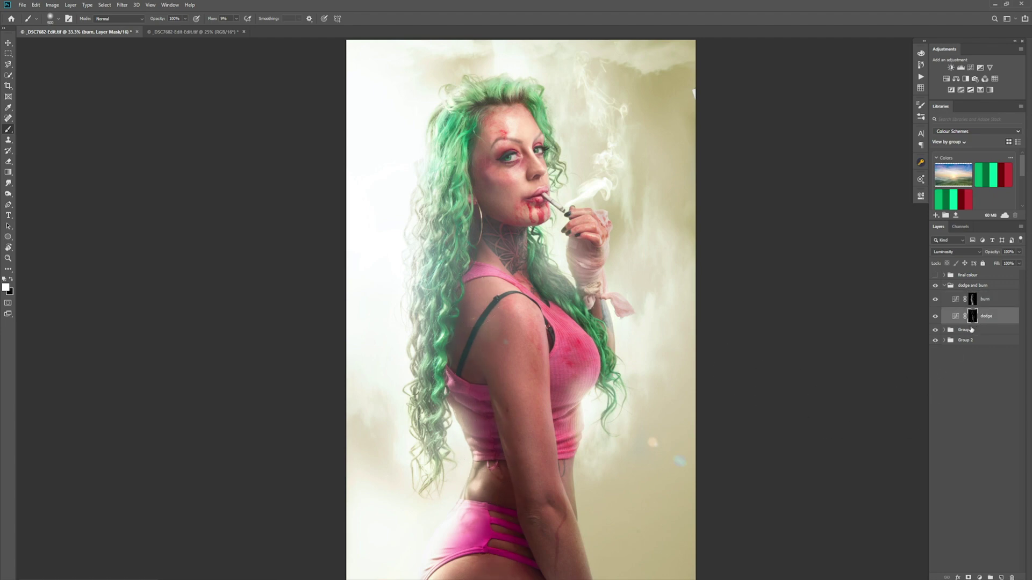
key(bracketleft)
key(bracketleft)
key(bracketleft)
key(bracketleft)
key(bracketleft)
key(bracketleft)
key(bracketleft)
key(bracketleft)
key(bracketleft)
key(bracketright)
key(bracketright)
key(bracketright)
key(bracketright)
key(bracketleft)
key(bracketleft)
key(bracketleft)
key(bracketleft)
key(bracketleft)
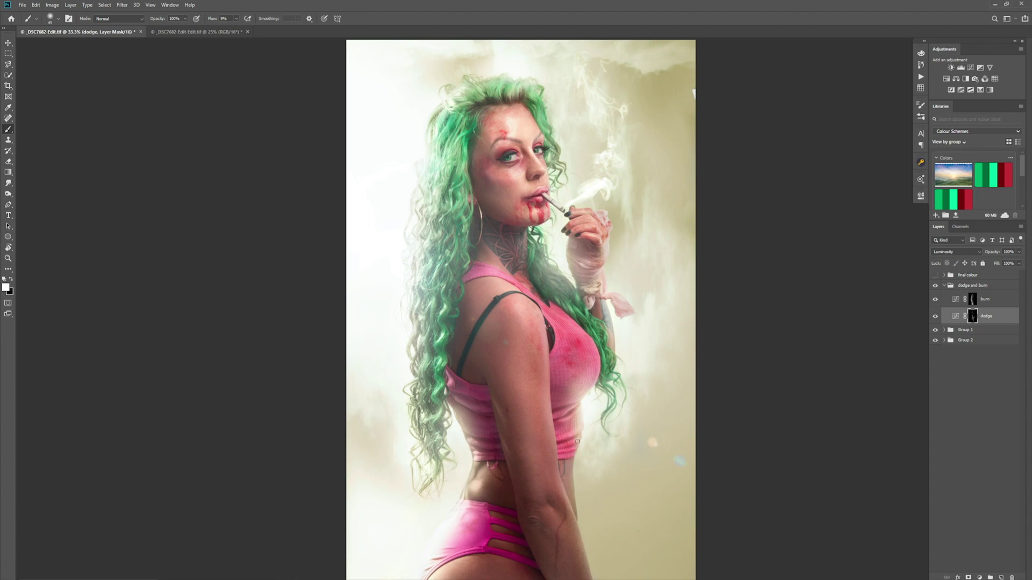
Step: Darken the folds of the pink top and the midriff on the burn layer's mask, varying the brush size
click(973, 299)
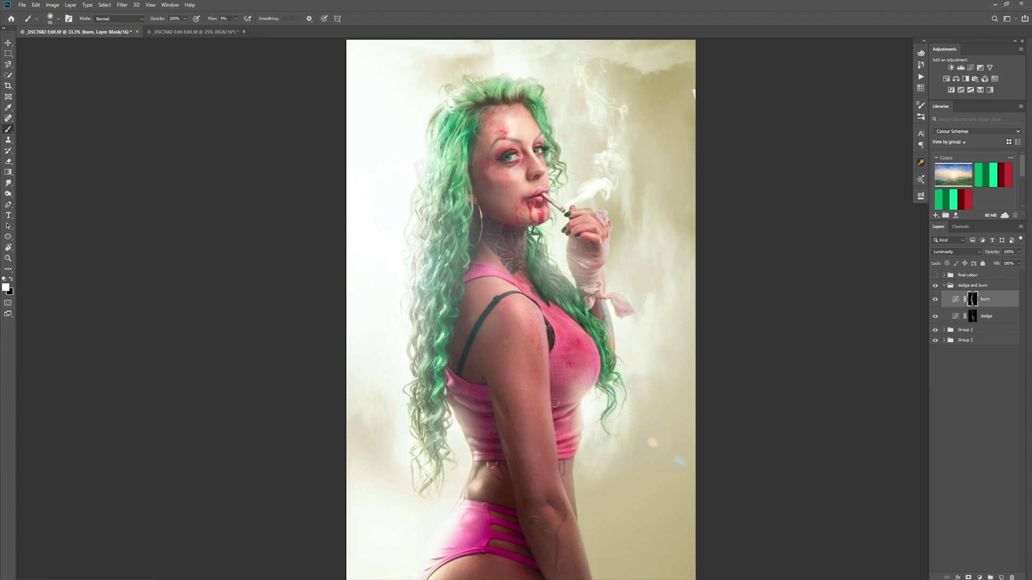
key(bracketright)
key(bracketright)
key(bracketright)
key(bracketright)
key(bracketleft)
key(bracketleft)
key(bracketleft)
key(bracketleft)
key(bracketleft)
key(bracketleft)
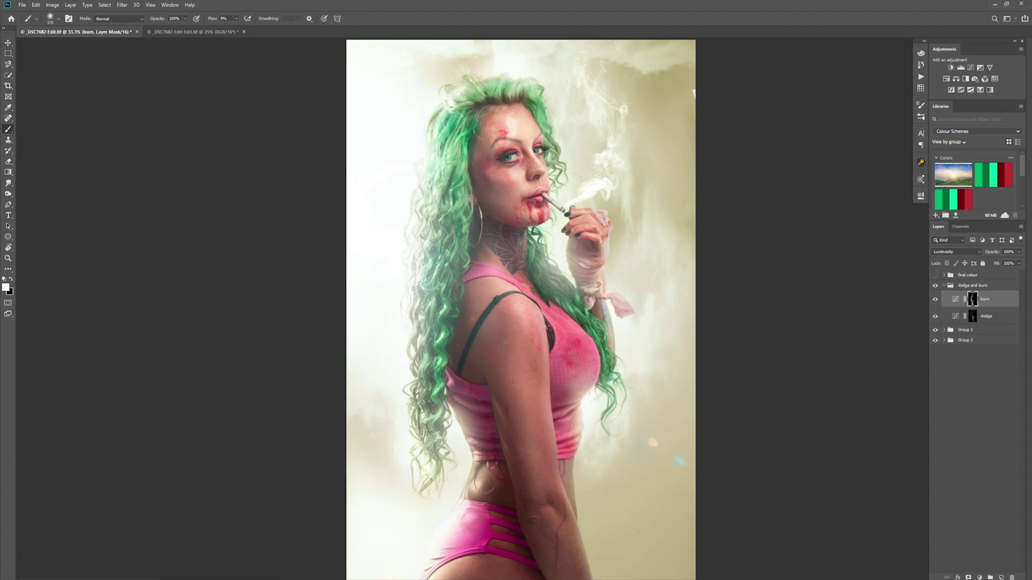
key(bracketright)
key(bracketright)
key(bracketright)
Step: Paint fine highlights on the hand holding the cigarette on the dodge layer's mask, using a much smaller brush
click(970, 316)
key(bracketleft)
key(bracketleft)
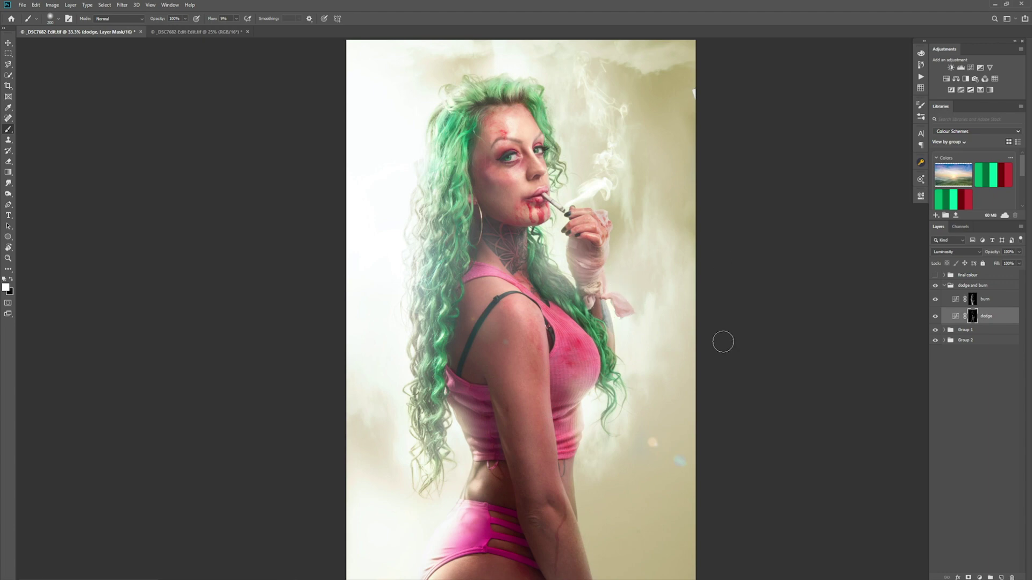
key(ctrl+plus)
key(ctrl+plus)
key(ctrl+plus)
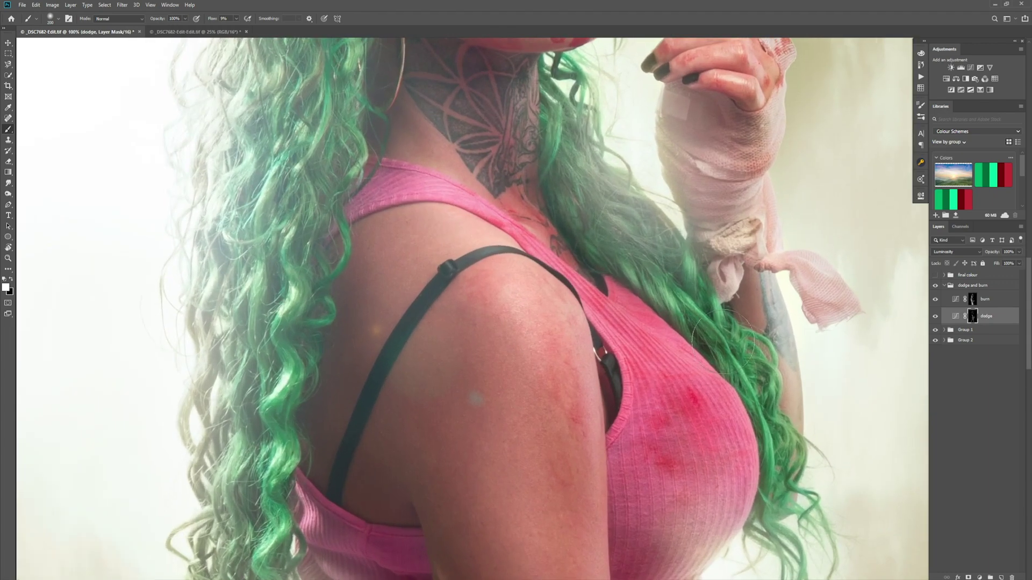
mouse_move(599, 260)
mouse_down()
mouse_move(376, 537)
mouse_move(384, 530)
mouse_up()
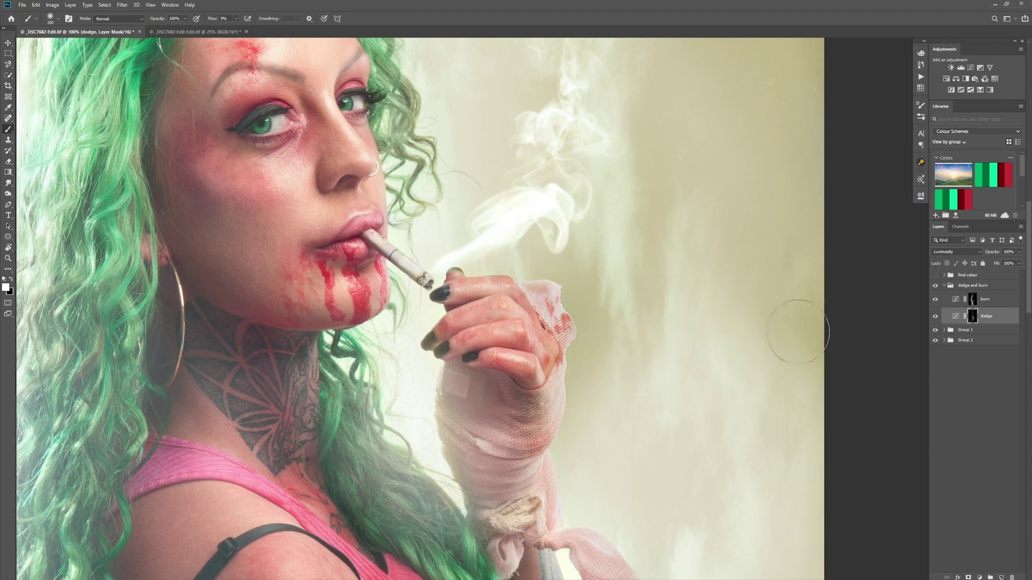
key(bracketleft)
key(bracketleft)
key(bracketleft)
key(bracketleft)
key(bracketleft)
key(bracketleft)
key(bracketleft)
key(bracketleft)
key(bracketleft)
key(bracketleft)
key(bracketleft)
Step: Burn the shadows on the fingers, knuckles and bandaged wrist on the burn layer's mask, enlarging the brush
click(973, 300)
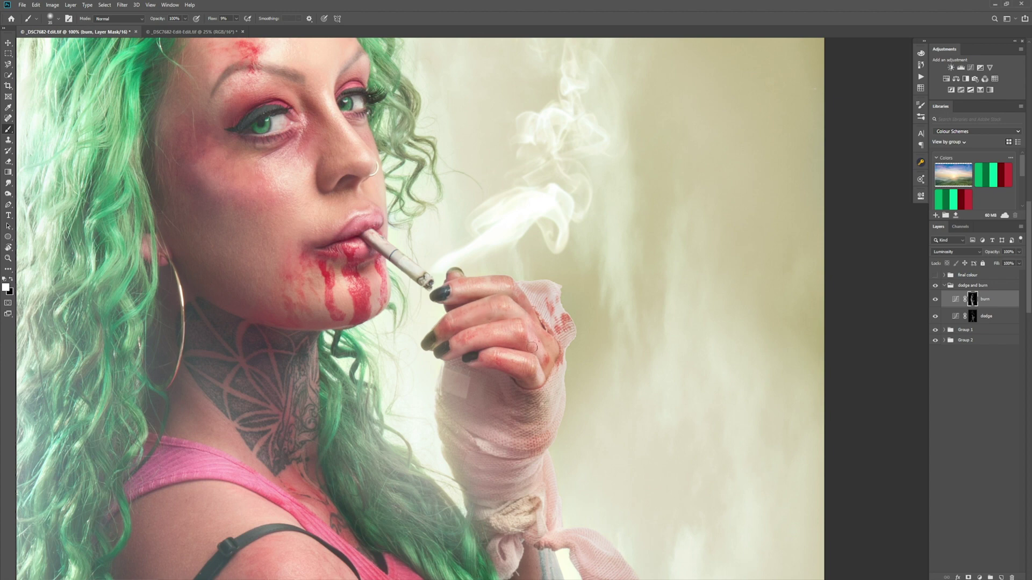
mouse_move(515, 344)
mouse_down()
mouse_move(541, 361)
mouse_move(536, 349)
mouse_move(479, 343)
mouse_move(497, 358)
mouse_move(481, 366)
mouse_move(545, 381)
mouse_up()
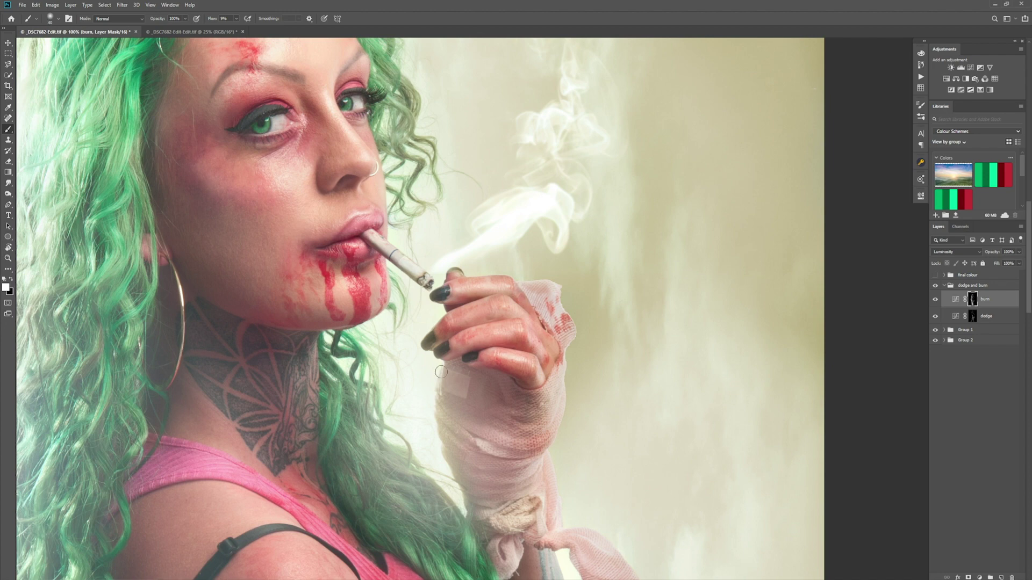
key(bracketright)
key(bracketright)
key(bracketright)
key(bracketright)
key(bracketright)
key(bracketright)
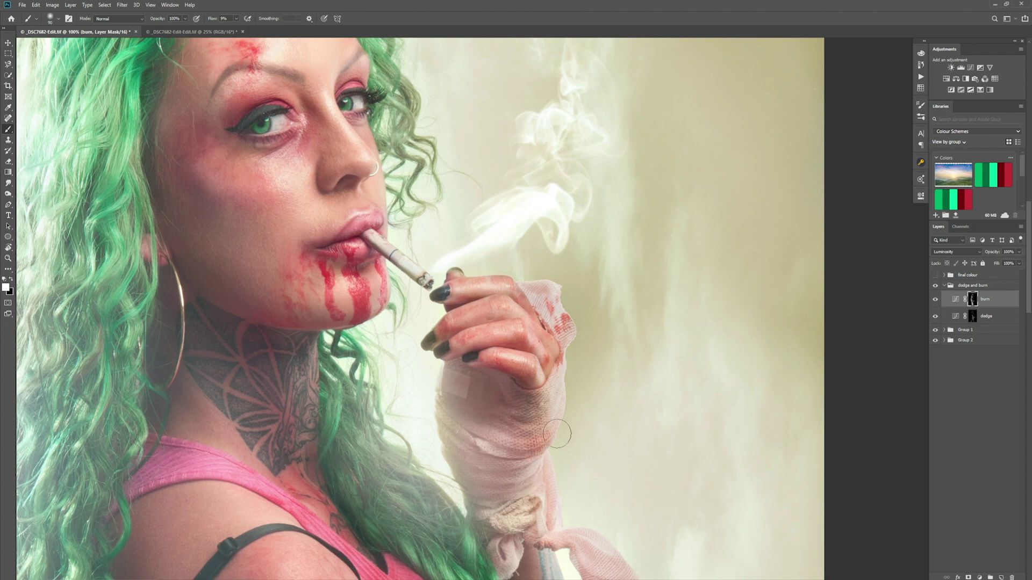
Step: Add fine highlights to the bandage's folds on the dodge layer's mask with a progressively smaller brush
click(973, 315)
key(bracketleft)
key(bracketleft)
key(bracketleft)
key(bracketleft)
key(bracketleft)
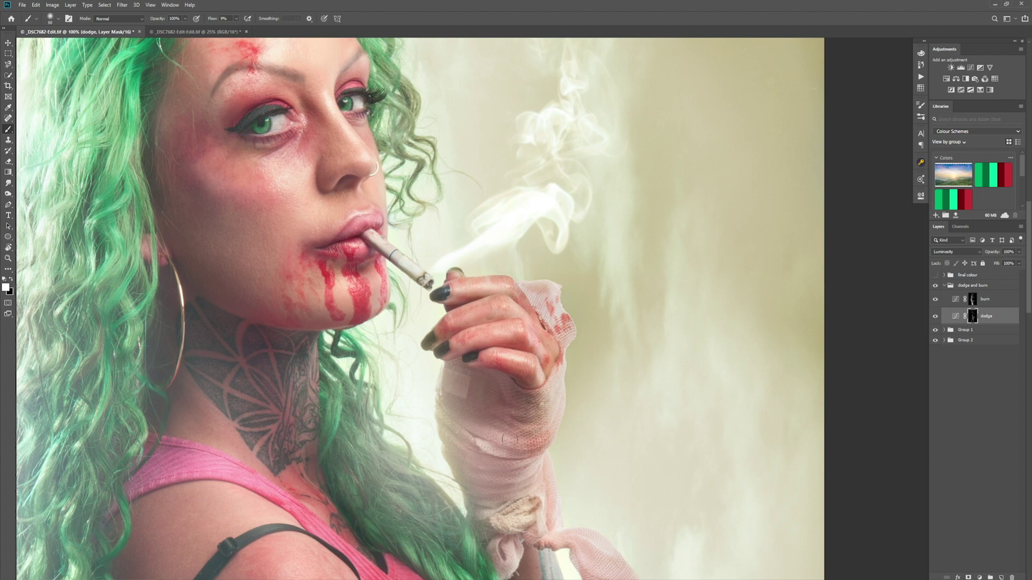
key(bracketleft)
key(bracketleft)
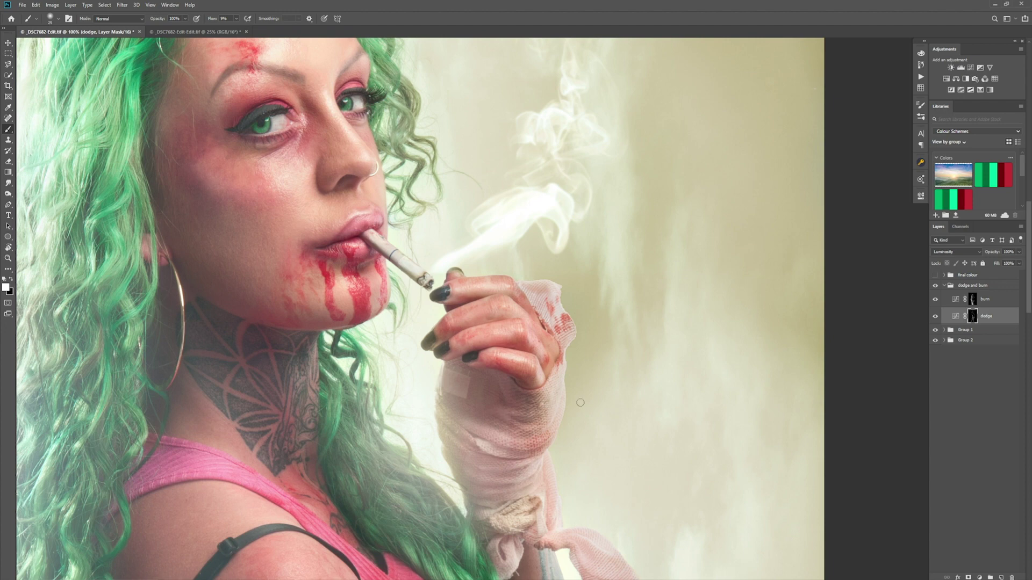
drag(580, 403, 512, 337)
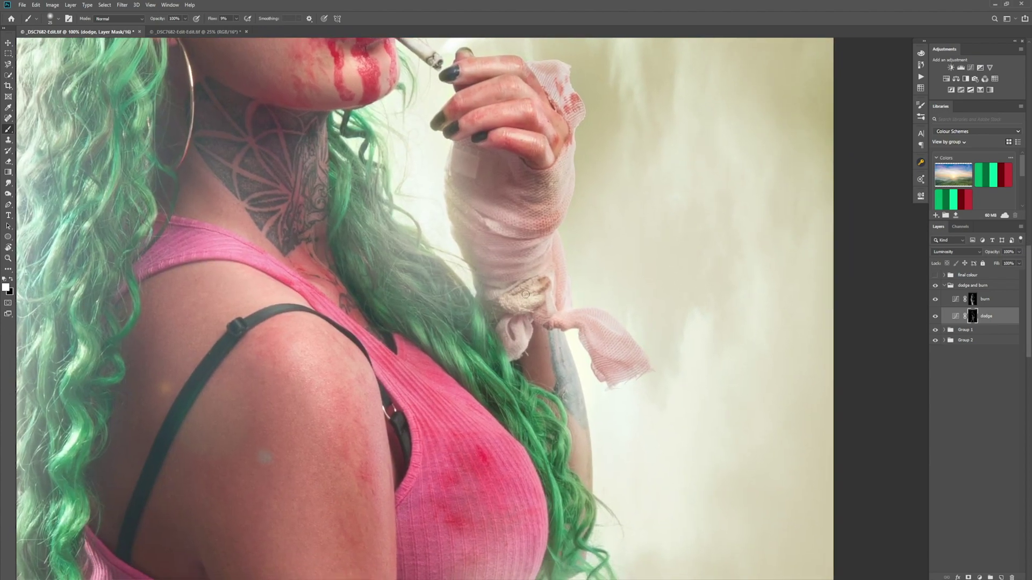
key(bracketleft)
key(bracketleft)
Step: Refine shadows and highlights on the bandage and raised forearm, alternating between the burn and dodge layer masks
click(972, 299)
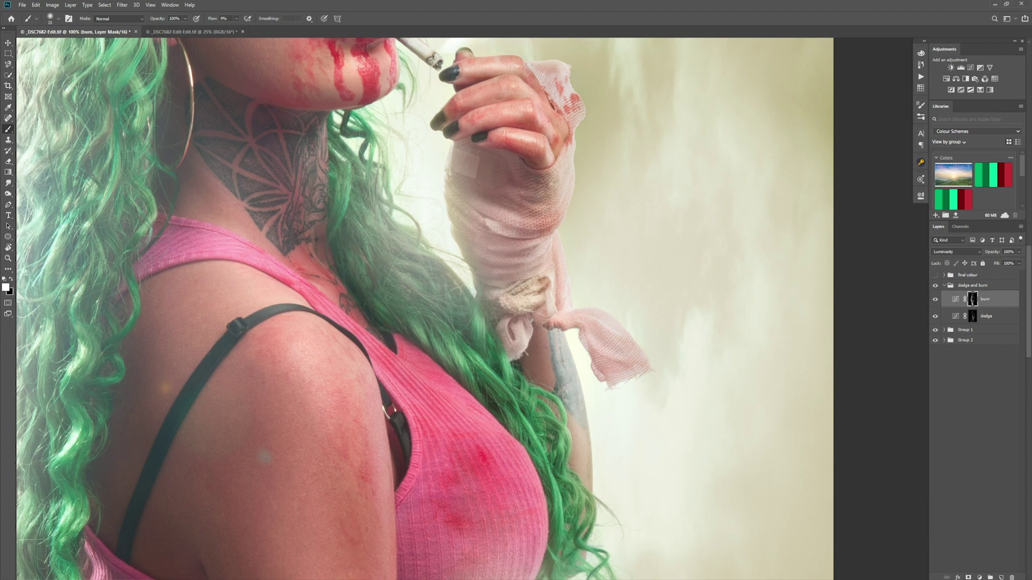
click(967, 321)
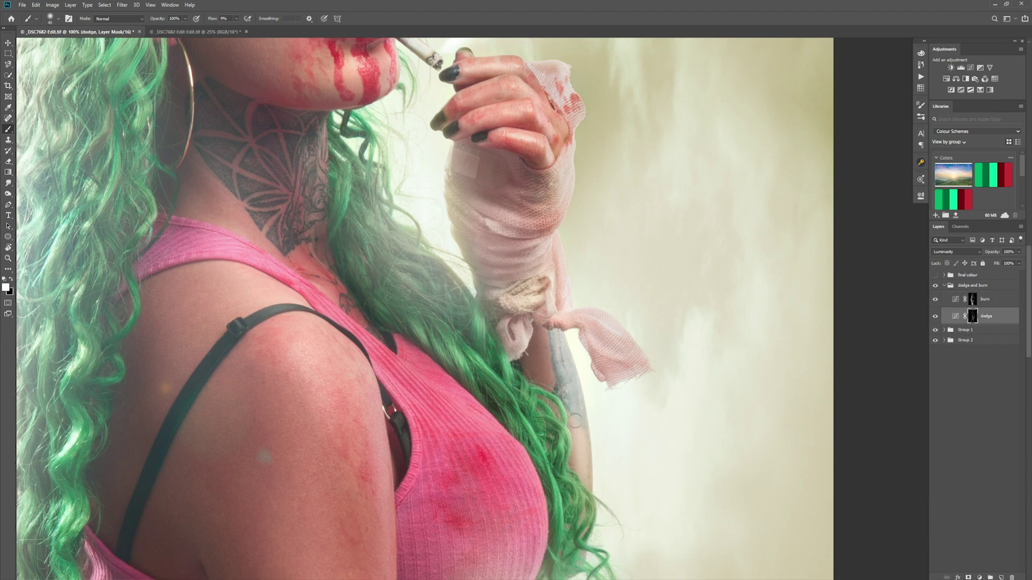
click(987, 307)
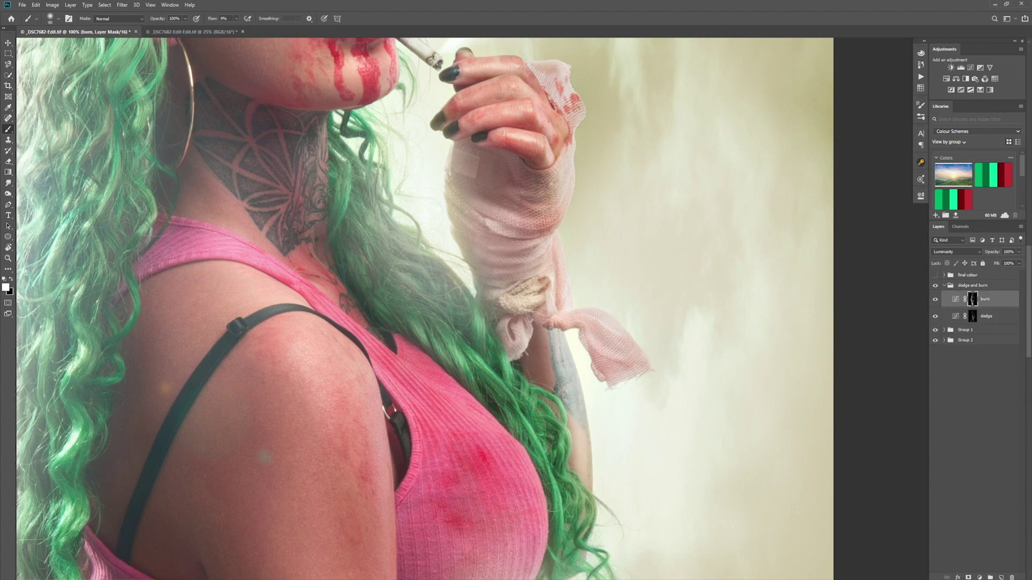
drag(636, 191, 624, 366)
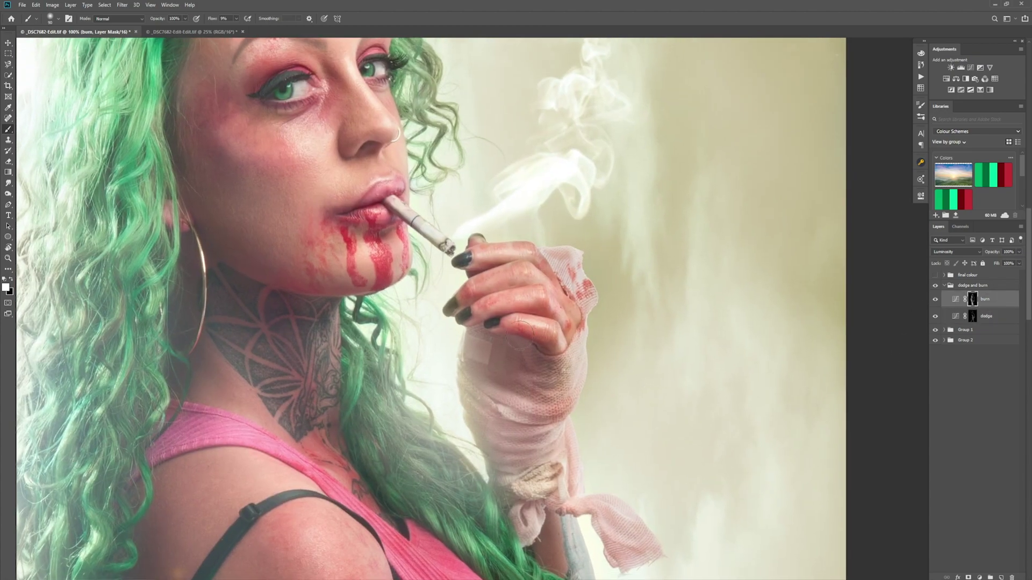
key(bracketleft)
key(bracketleft)
key(bracketleft)
key(bracketleft)
Step: Compare the whole image with the dodge and burn group hidden and shown
key(ctrl+minus)
key(ctrl+minus)
key(ctrl+minus)
key(ctrl+minus)
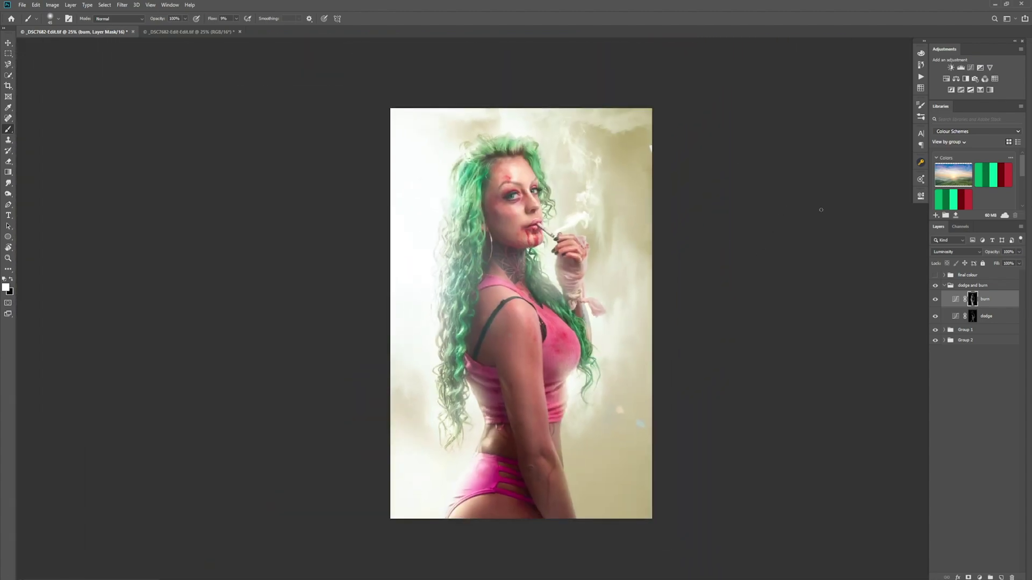
click(935, 286)
click(935, 287)
click(935, 286)
click(935, 286)
Step: Darken fine details around the eyes and brows on the burn layer's mask with a very small brush
key(ctrl+plus)
key(ctrl+plus)
key(ctrl+plus)
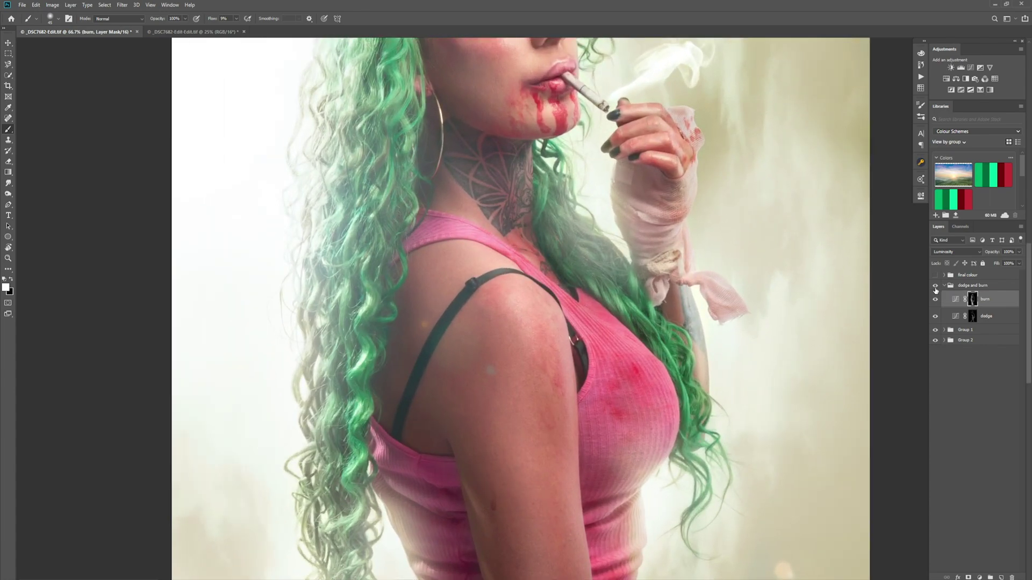
key(ctrl+plus)
key(ctrl+plus)
key(ctrl+plus)
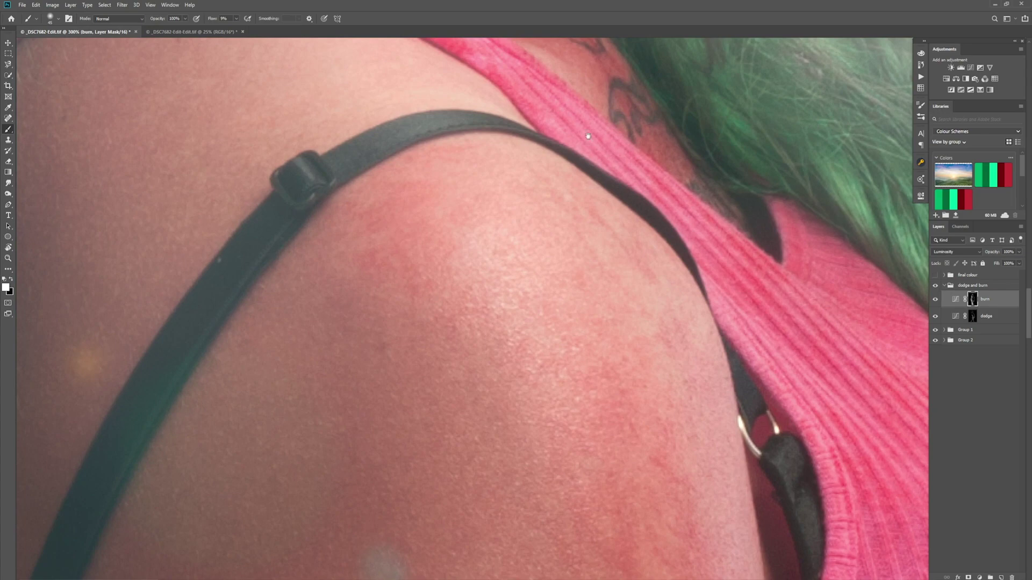
mouse_move(588, 136)
mouse_down()
mouse_move(594, 178)
mouse_move(506, 413)
mouse_move(559, 537)
mouse_up()
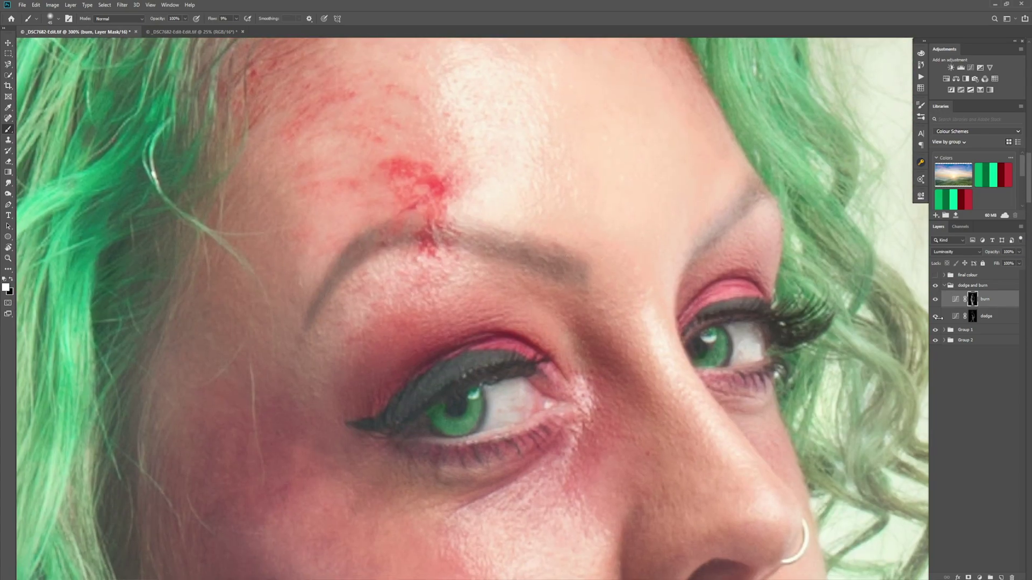
key(bracketleft)
key(bracketleft)
key(bracketleft)
key(bracketleft)
key(bracketleft)
key(bracketleft)
key(bracketleft)
key(bracketleft)
key(bracketleft)
key(bracketleft)
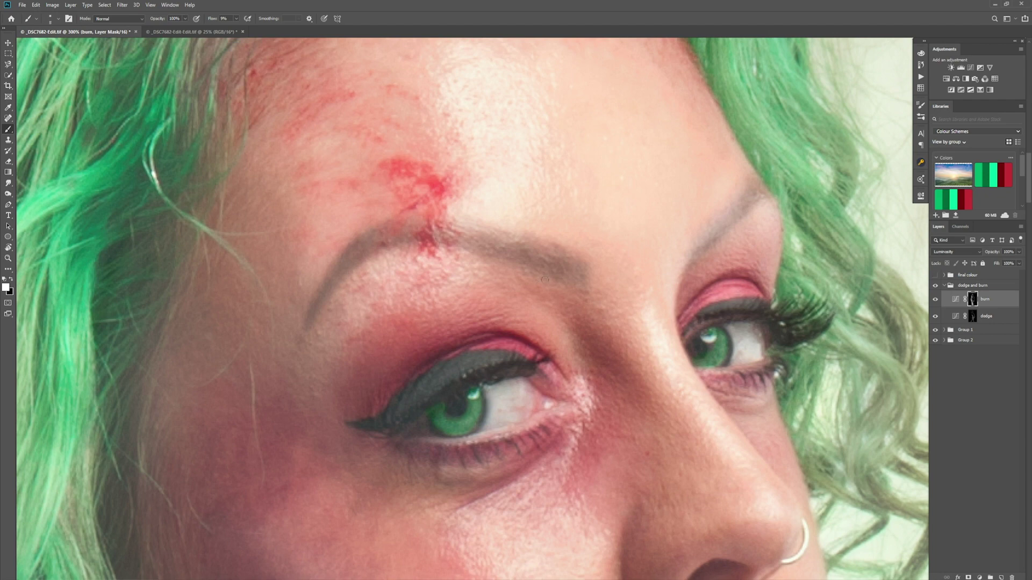
key(bracketright)
Step: Inspect the retouched face and lips, and check the full image with and without the dodge and burn group
scroll(625, 262, down, 7)
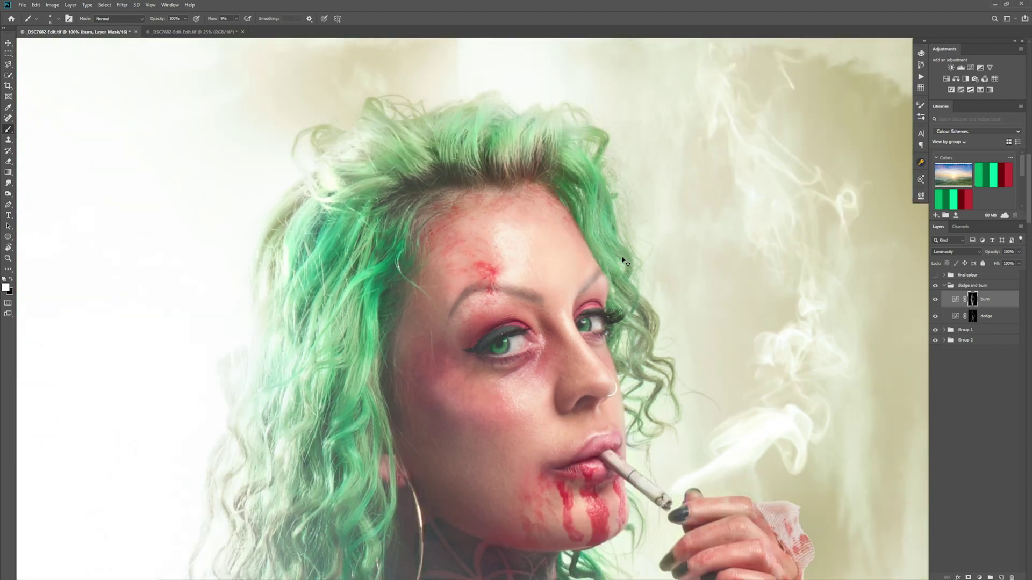
scroll(625, 262, up, 5)
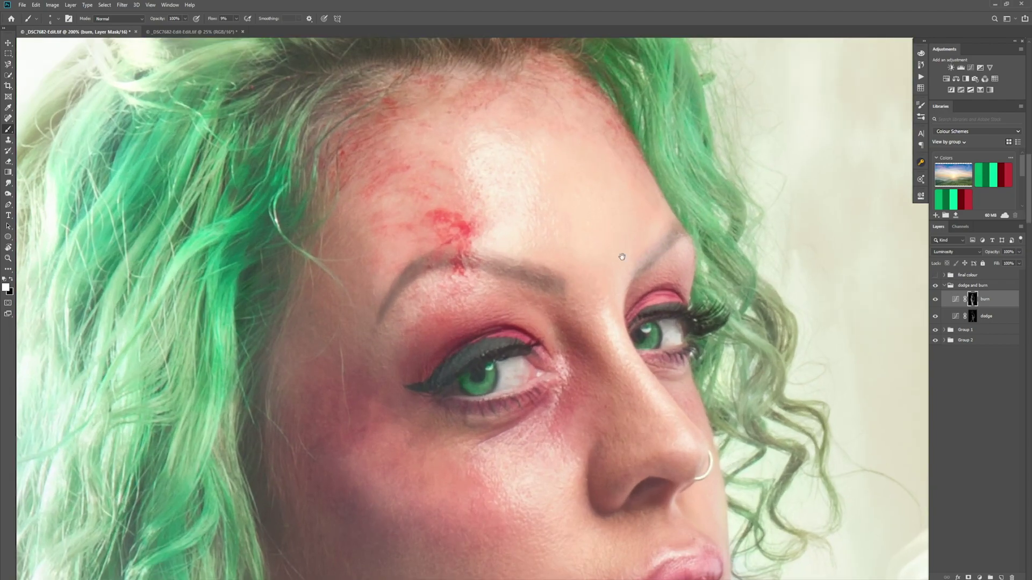
drag(560, 360, 564, 354)
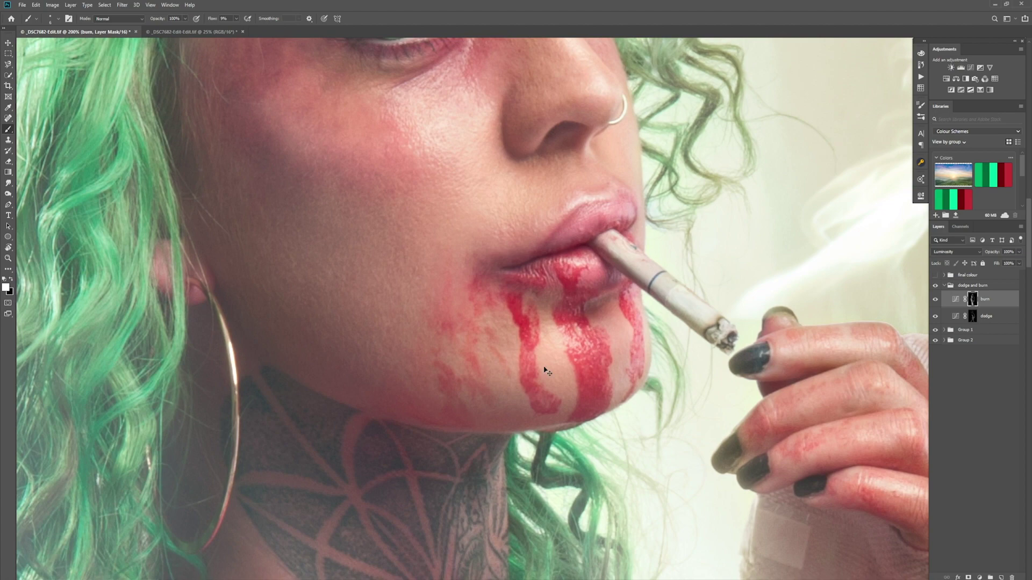
scroll(543, 368, down, 5)
scroll(544, 371, down, 1)
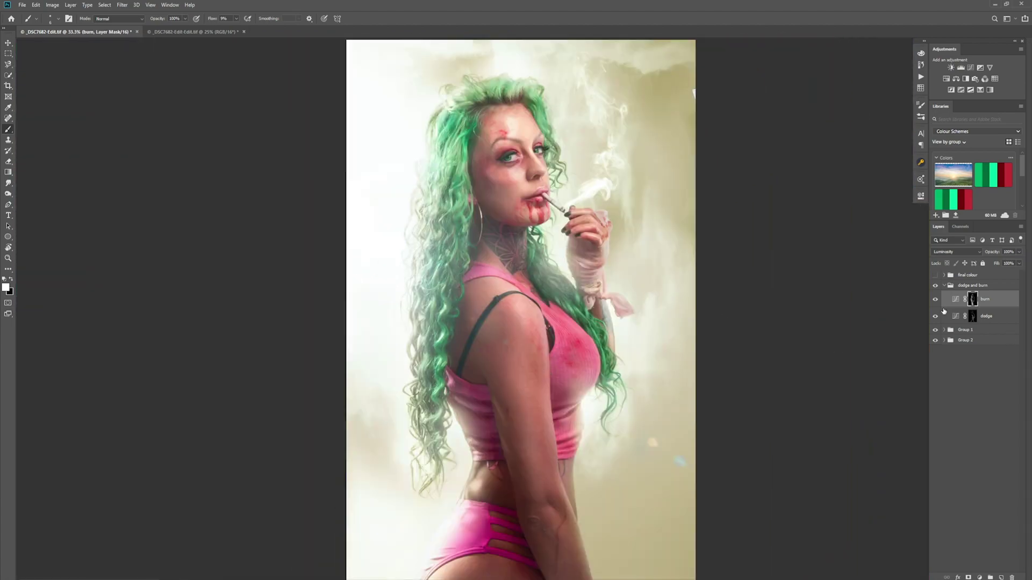
click(935, 286)
click(935, 287)
Step: Collapse and duplicate the dodge and burn group, and set the copy's opacity to 51%
click(943, 285)
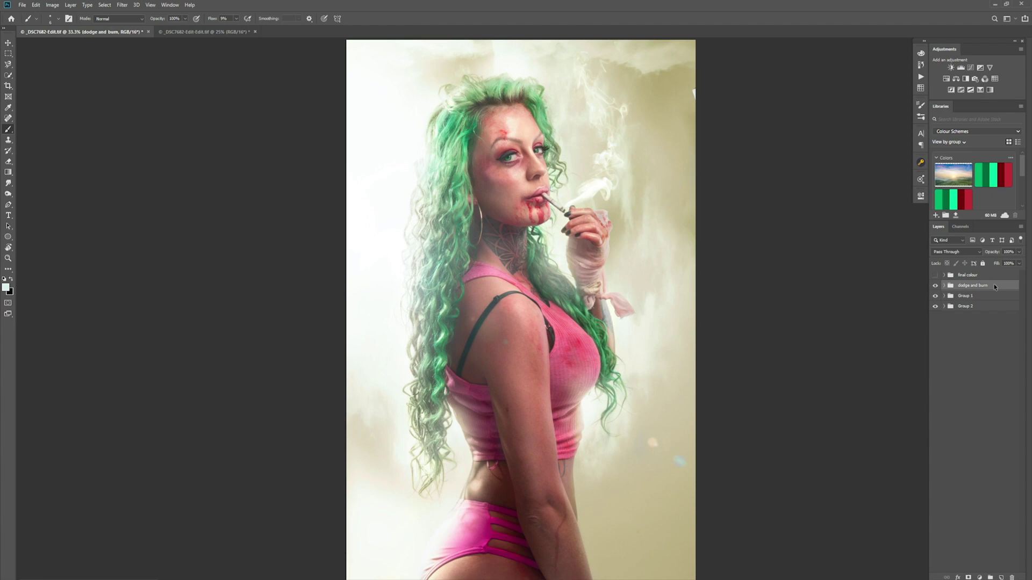
key(ctrl+j)
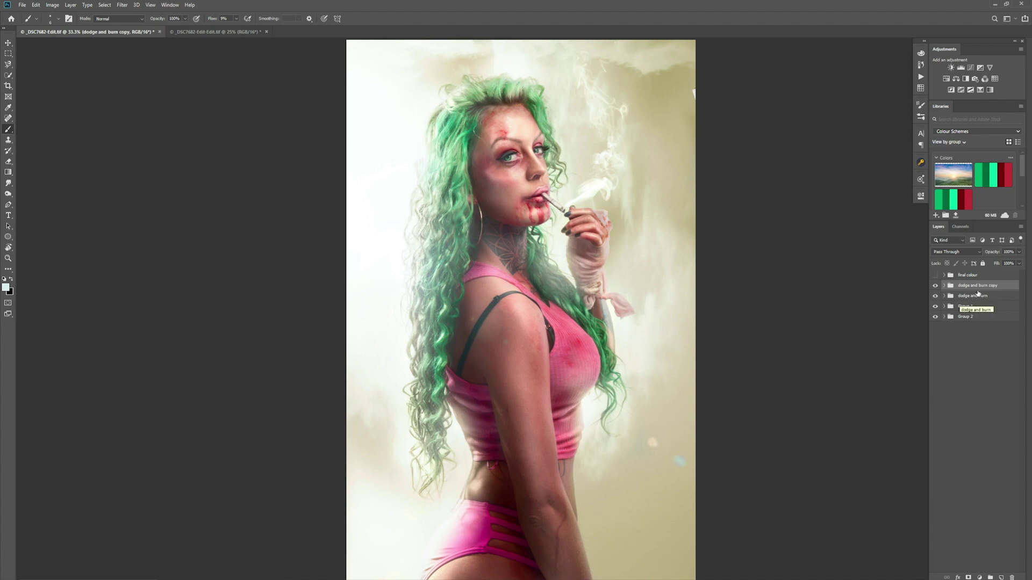
click(1019, 251)
mouse_move(1019, 264)
mouse_down()
mouse_move(975, 264)
mouse_move(1001, 263)
mouse_up()
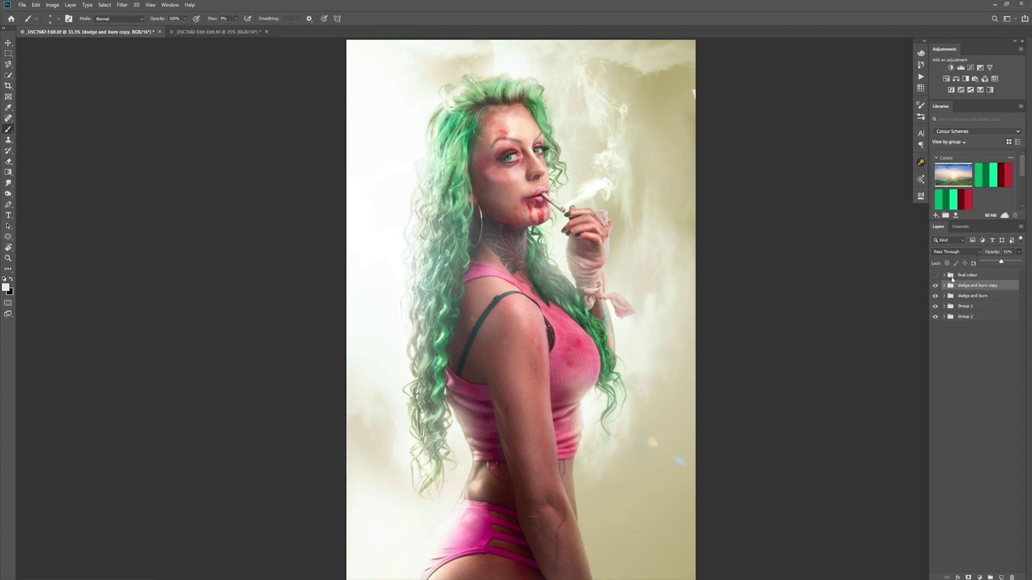
Step: Compare the image with the duplicated dodge and burn group hidden and shown
click(935, 285)
click(935, 285)
click(935, 286)
click(934, 286)
key(ctrl+minus)
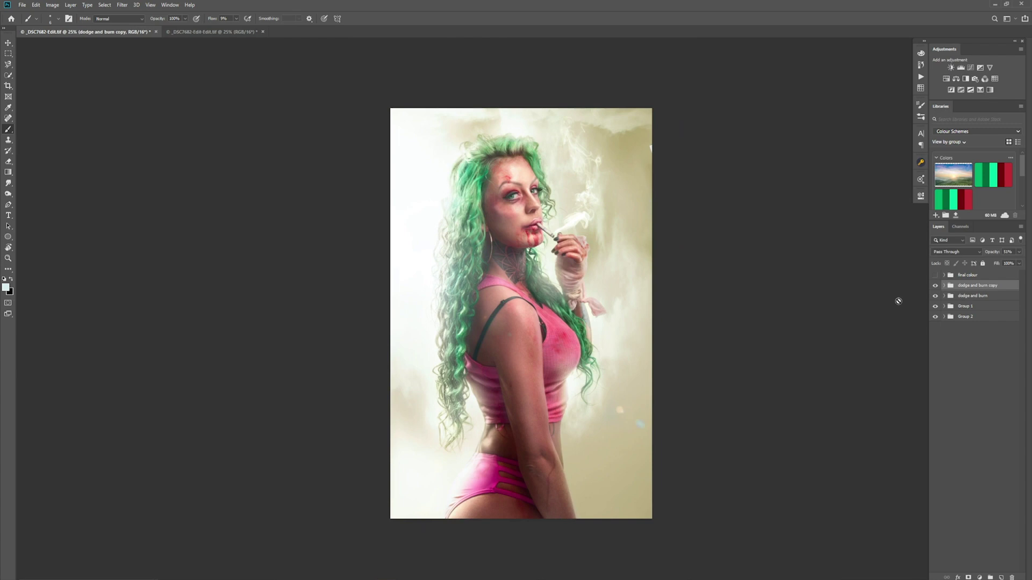
key(ctrl+plus)
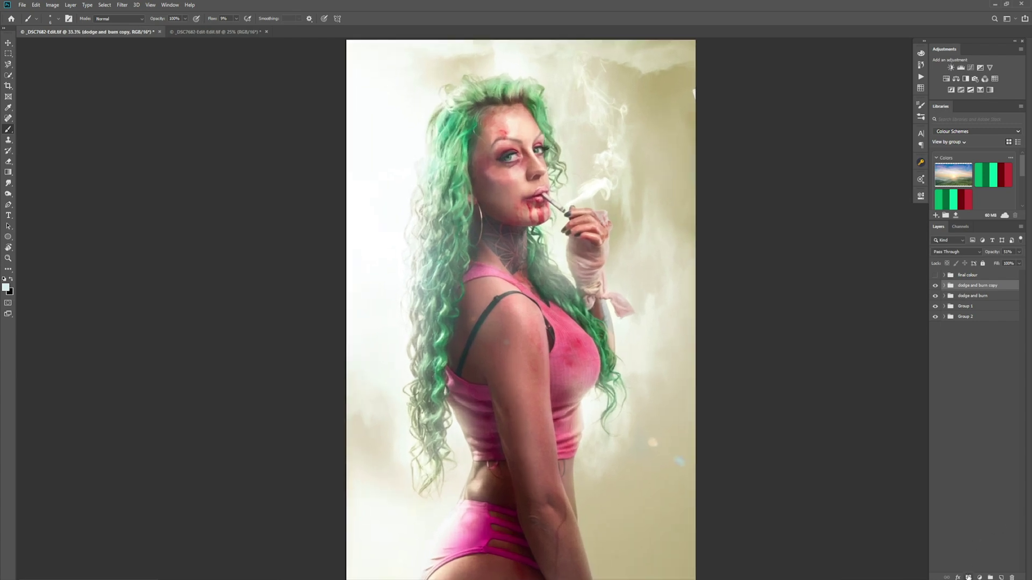
Step: Add a layer mask to the duplicated group and paint black on it, varying the brush size, to soften the effect
click(968, 578)
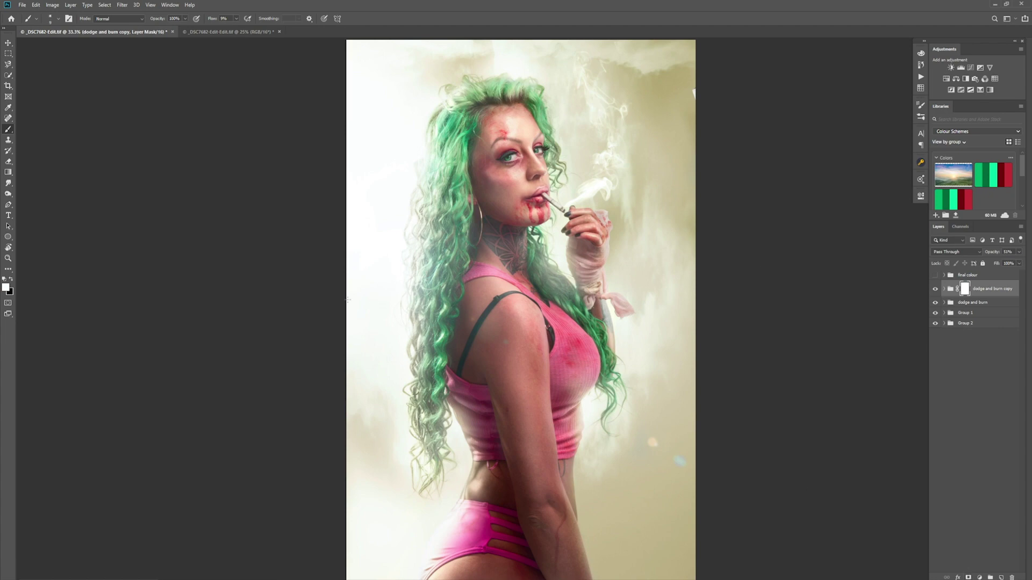
key(bracketright)
key(bracketright)
key(x)
key(bracketright)
key(bracketright)
key(bracketright)
key(bracketleft)
key(bracketleft)
key(bracketleft)
key(bracketleft)
key(bracketleft)
key(bracketleft)
key(bracketleft)
key(bracketleft)
Step: Check the masked dodge and burn copy's effect on the whole image by hiding and showing it
click(935, 289)
click(935, 289)
click(935, 289)
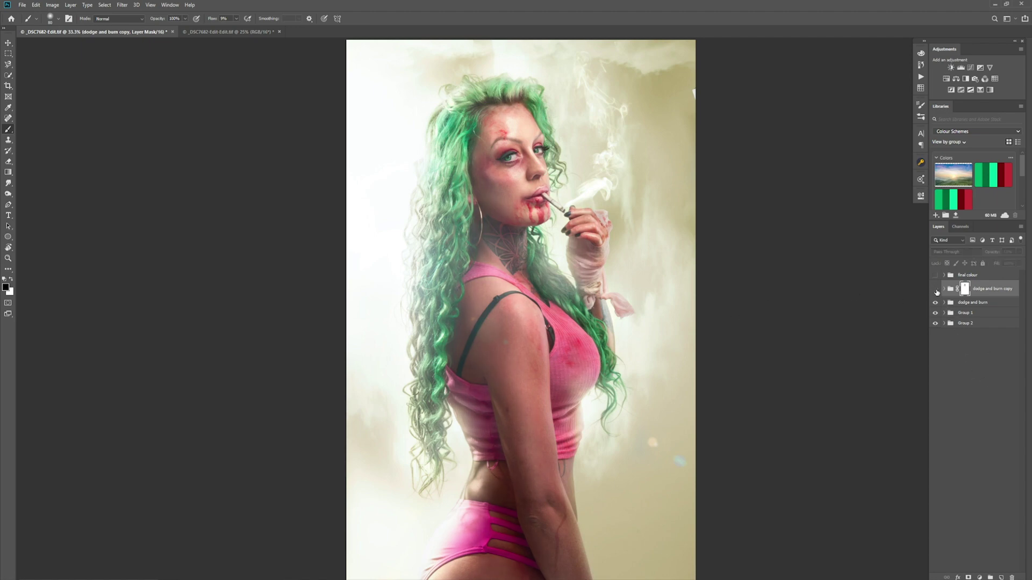
click(935, 289)
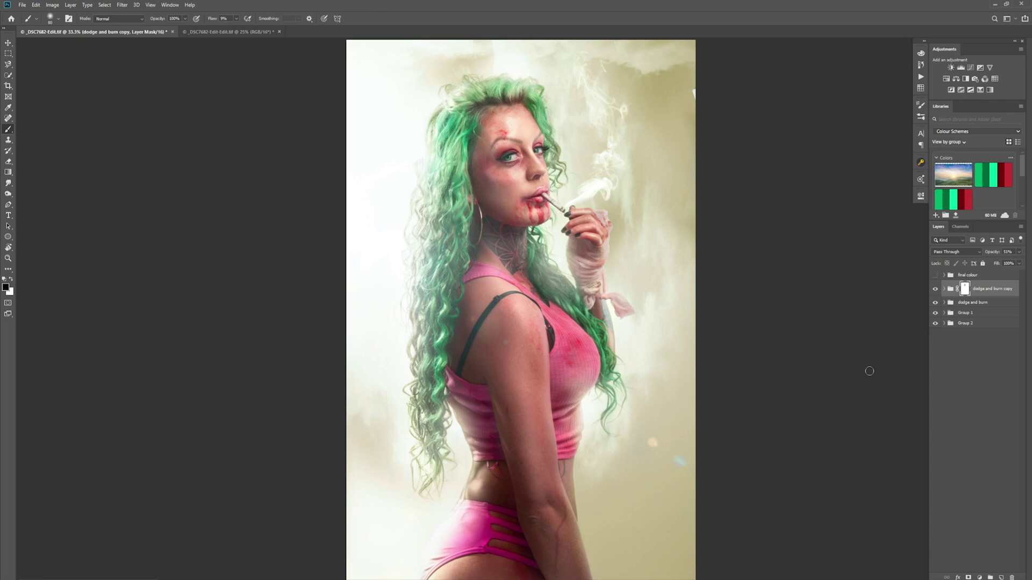
key(ctrl+minus)
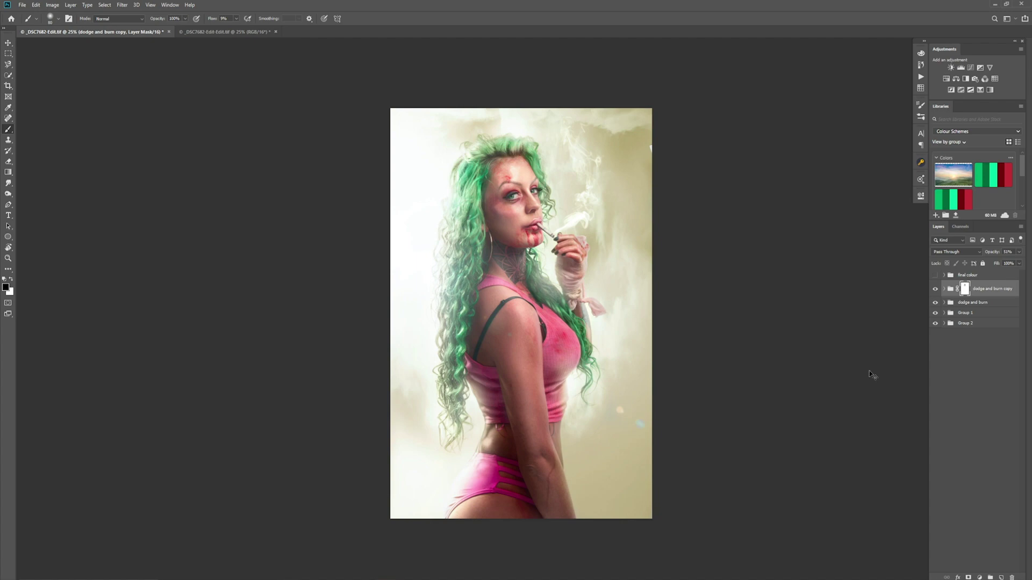
Step: Examine the shoulder, neck tattoo and hair up close, and review the full image
key(ctrl+plus)
key(ctrl+plus)
key(ctrl+plus)
key(ctrl+plus)
key(ctrl+plus)
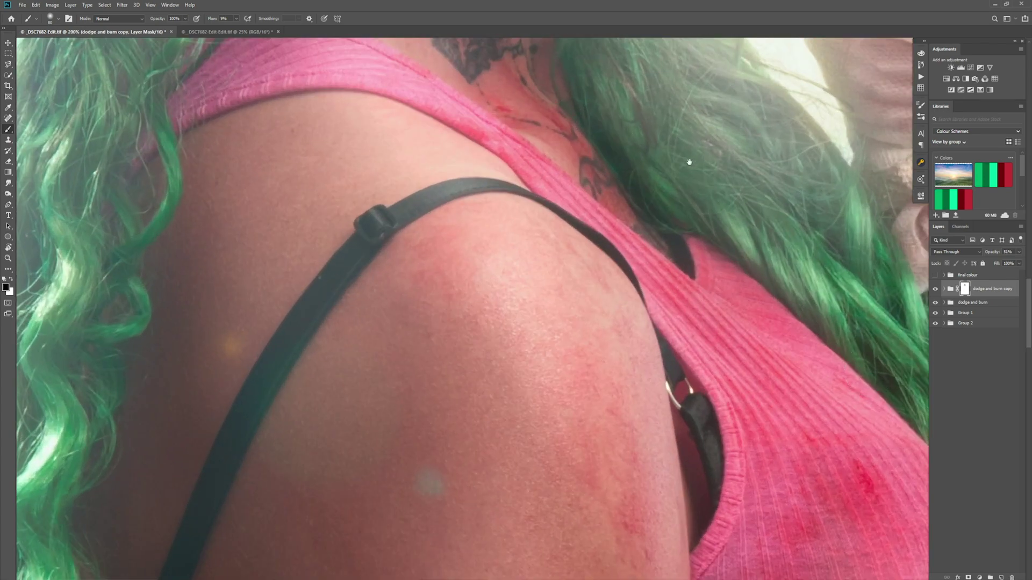
drag(689, 162, 736, 449)
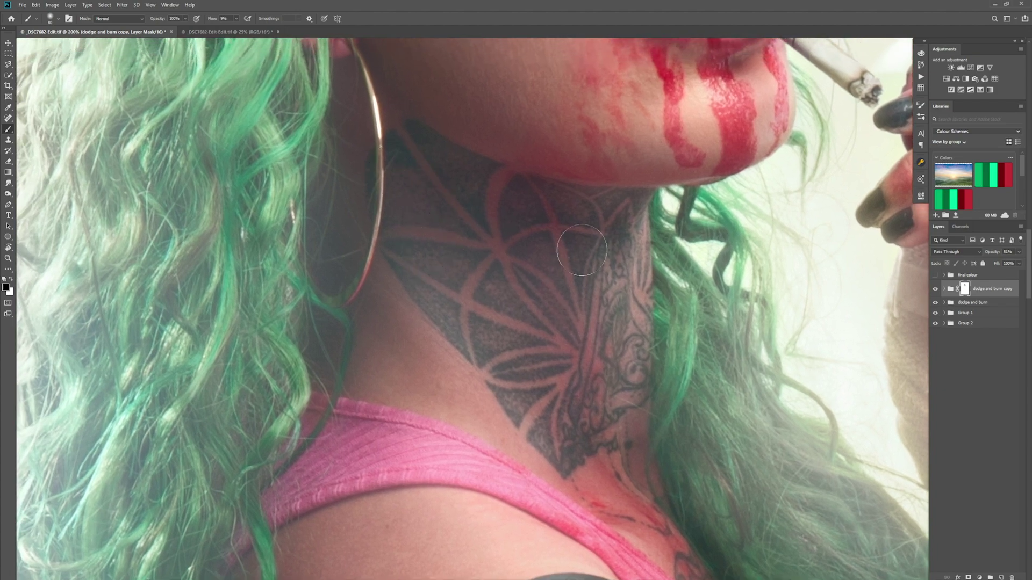
key(ctrl+minus)
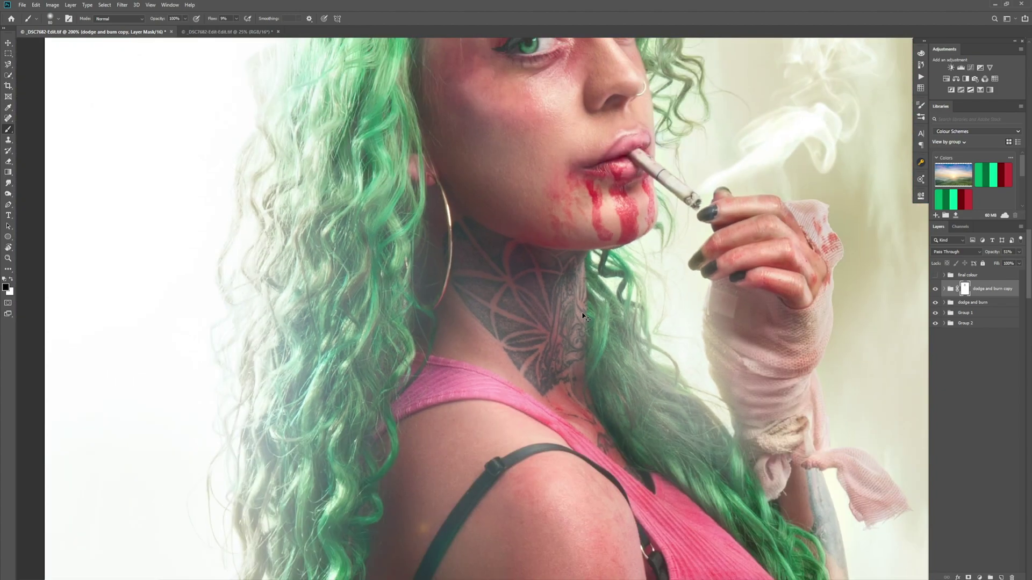
key(ctrl+minus)
key(ctrl+minus)
key(ctrl+minus)
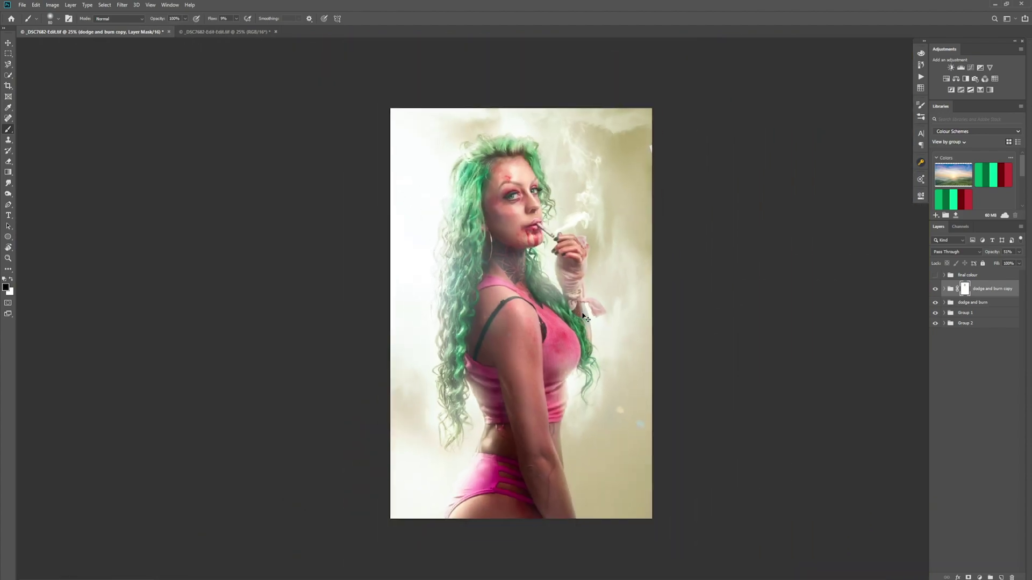
key(ctrl+plus)
key(ctrl+minus)
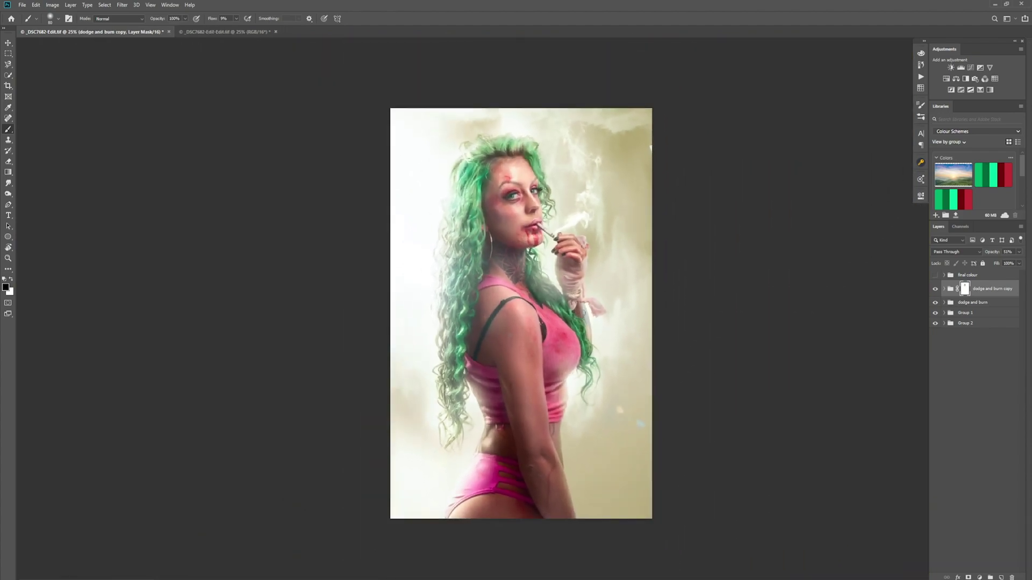